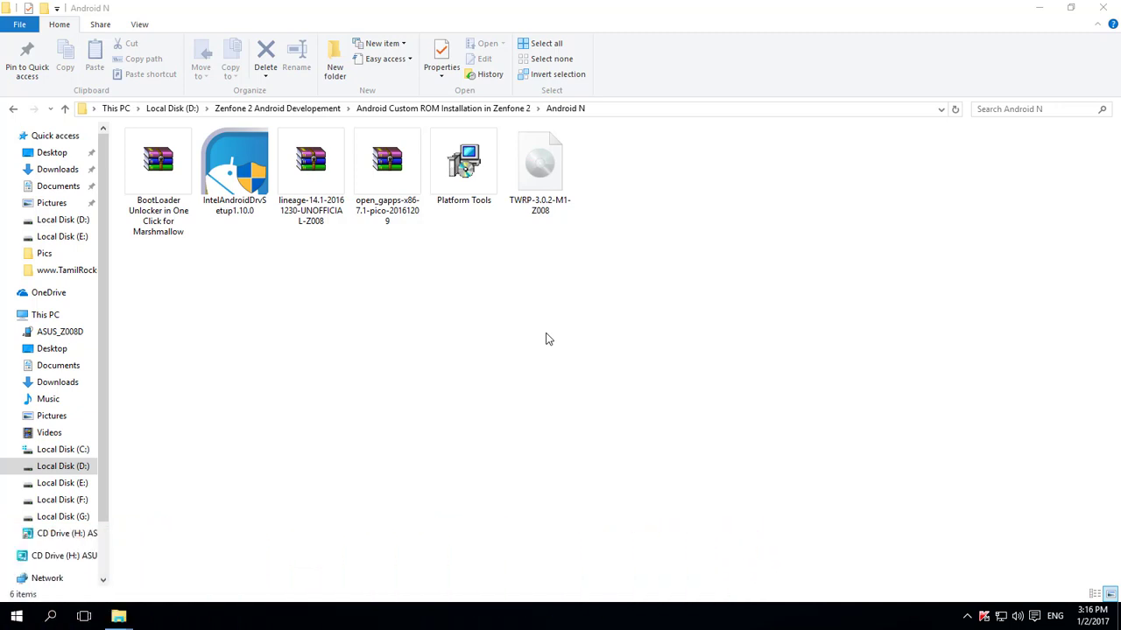
Launch the Platform Tools installer from the Android N folder and bring its setup window to the front
click(460, 203)
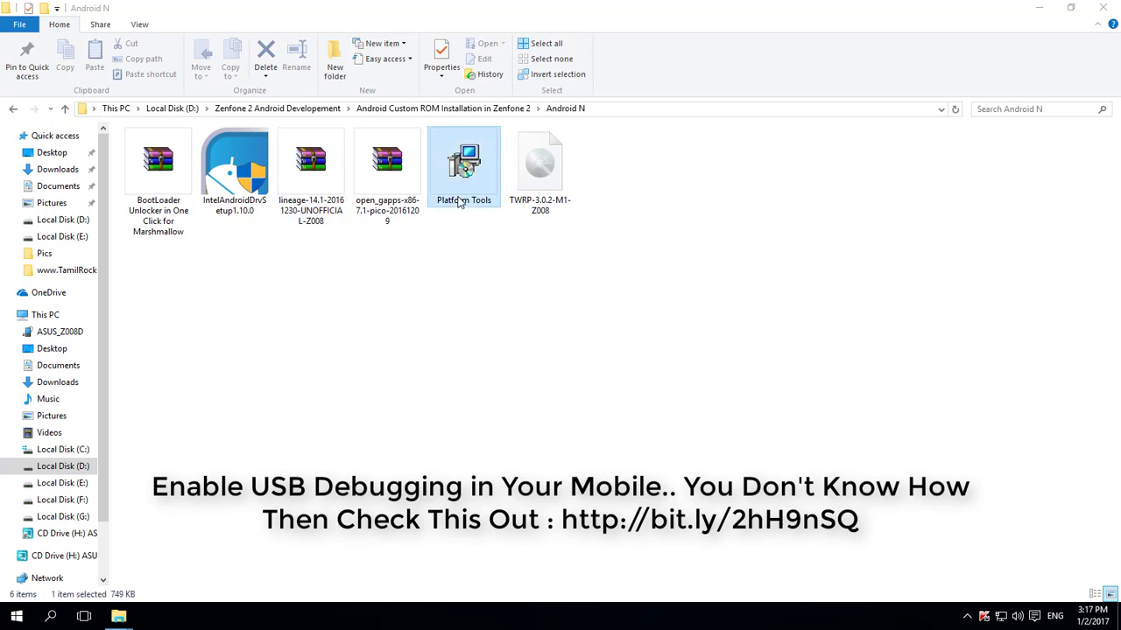
double_click(460, 204)
click(521, 293)
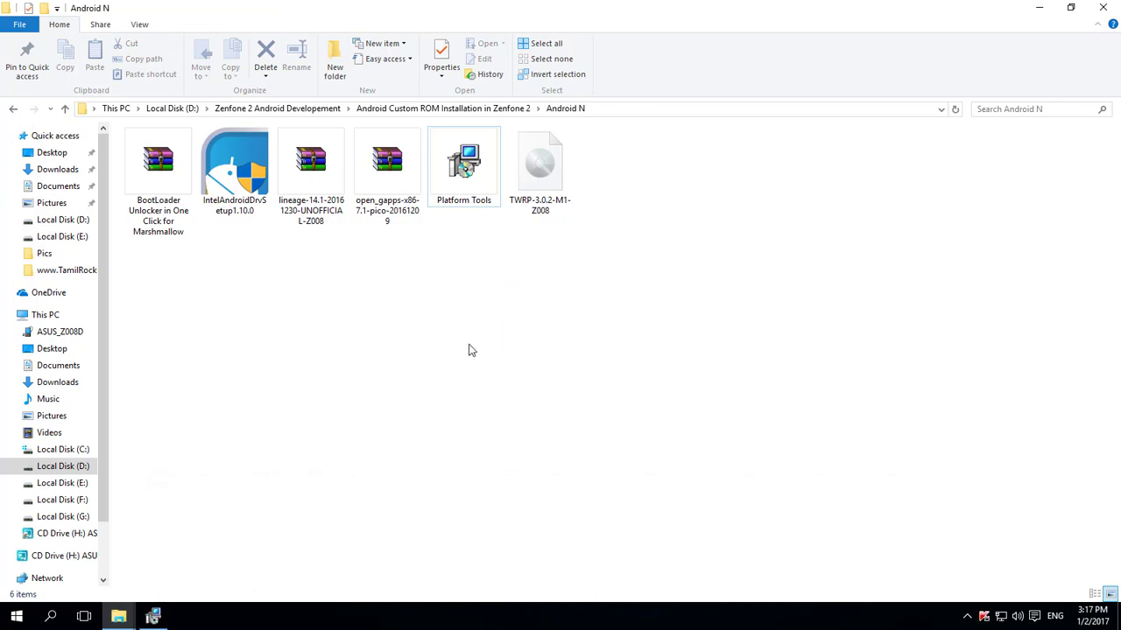
mouse_move(172, 622)
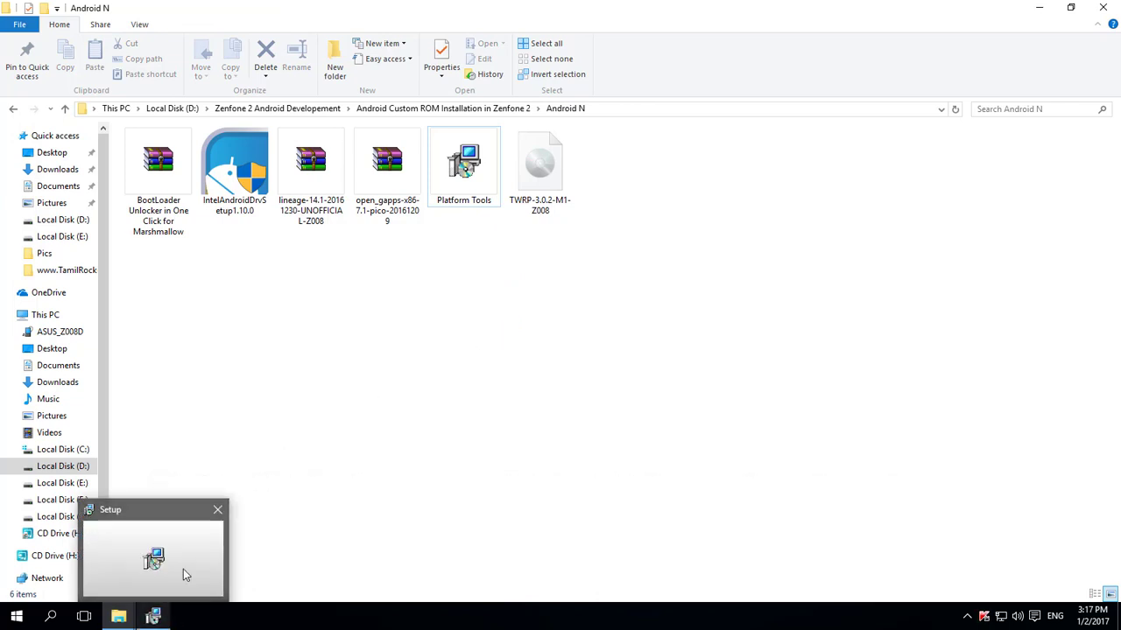
click(183, 571)
Accept the license agreement, install Minimal ADB and Fastboot with the default Start Menu folder, and finish setup without launching it
click(638, 422)
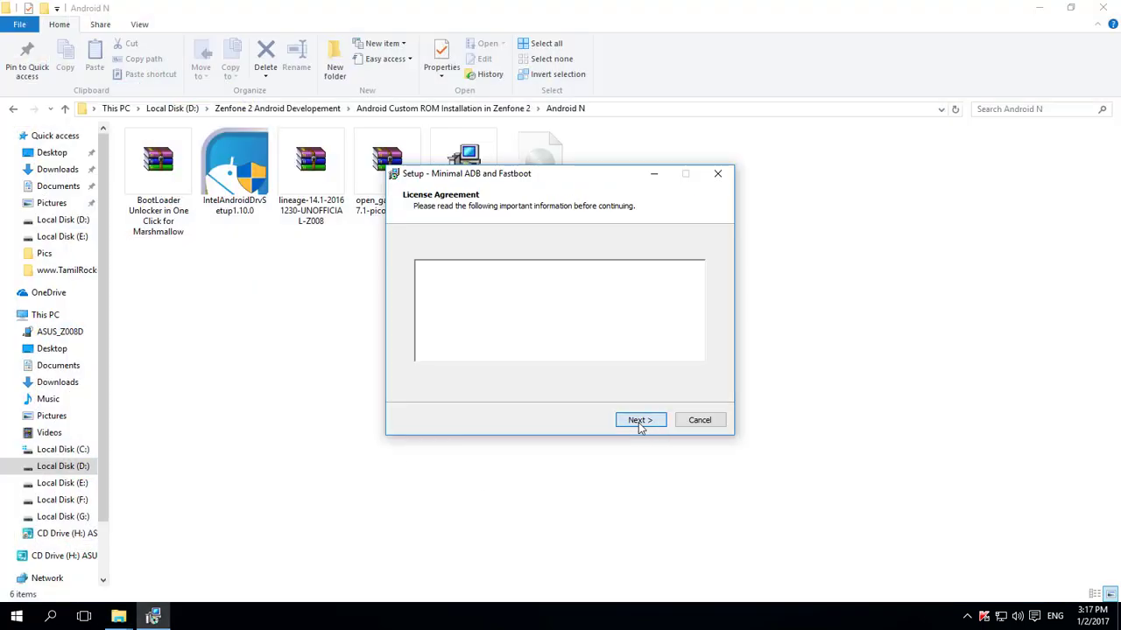
click(493, 379)
click(638, 422)
click(639, 422)
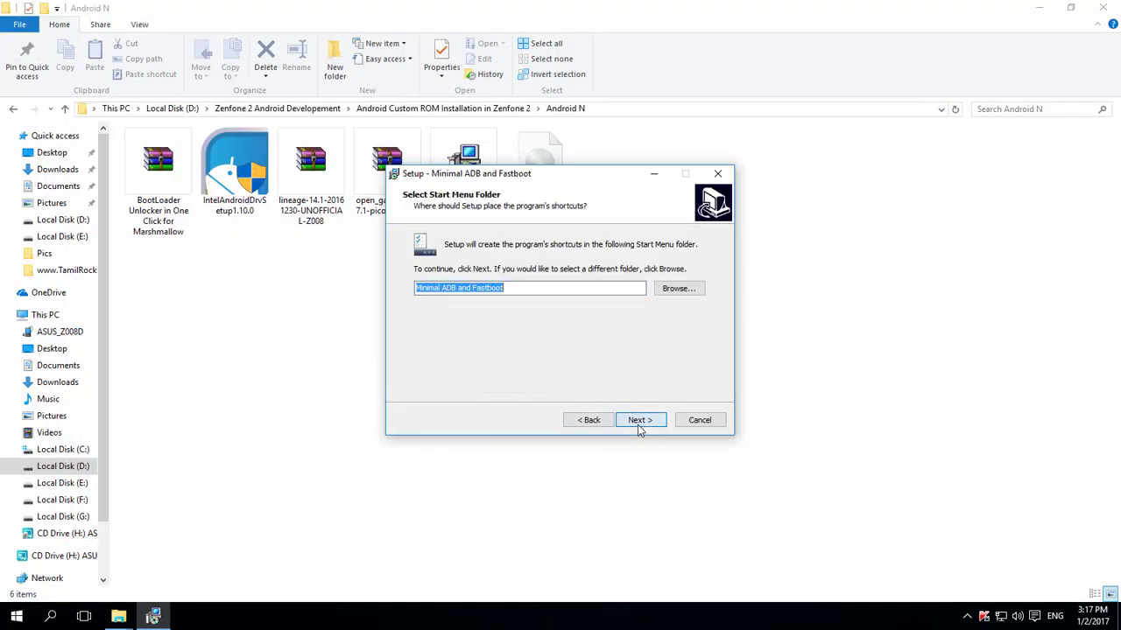
click(639, 422)
click(638, 422)
click(639, 422)
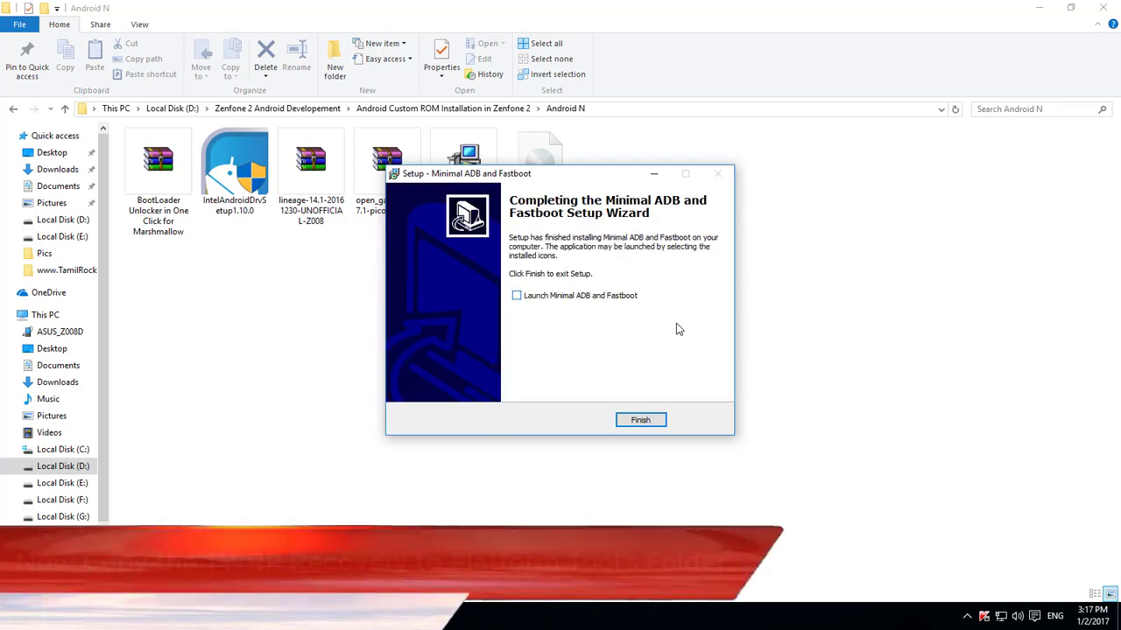
click(643, 420)
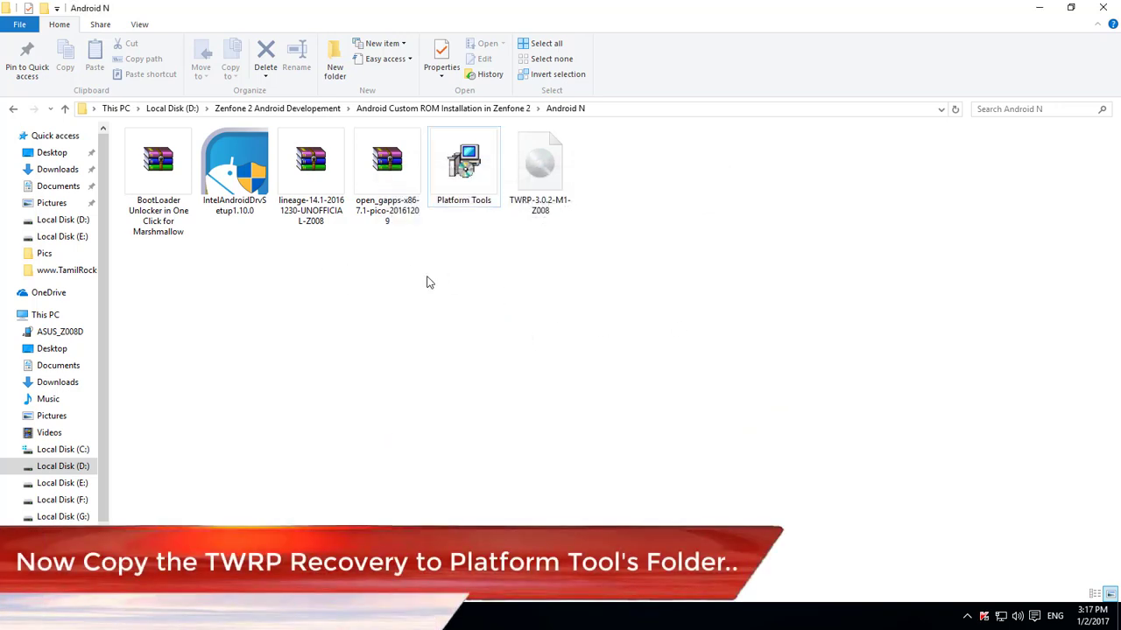
Copy the TWRP-3.0.2-M1-Z008 image from the Android N folder into the Minimal ADB and Fastboot folder on drive C
click(549, 207)
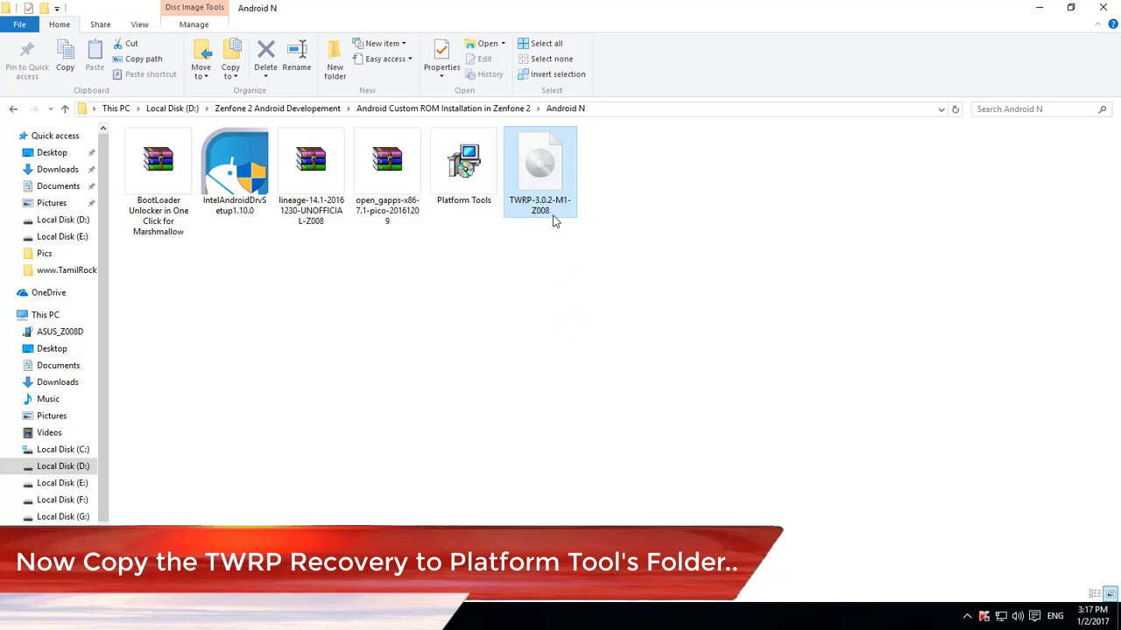
right_click(553, 222)
click(600, 479)
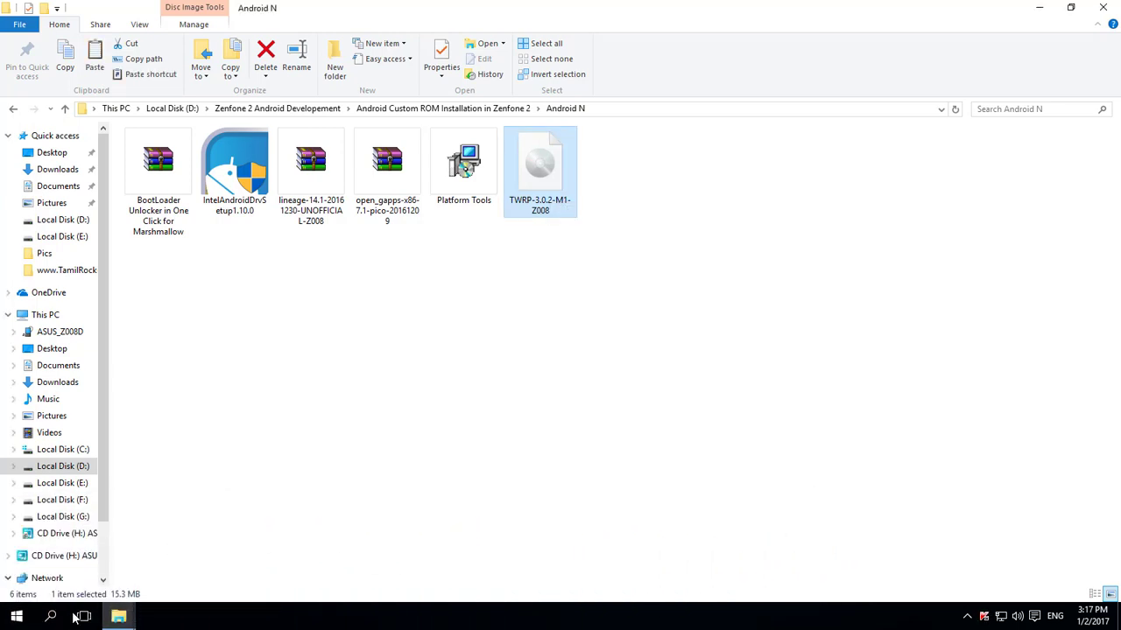
click(289, 543)
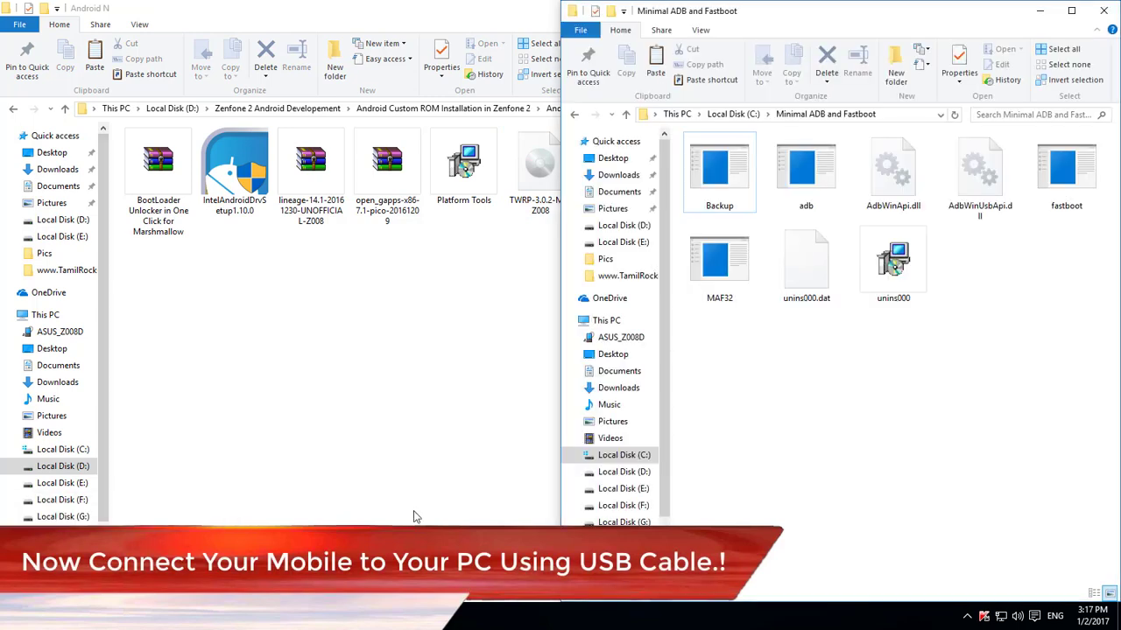
right_click(736, 383)
click(786, 478)
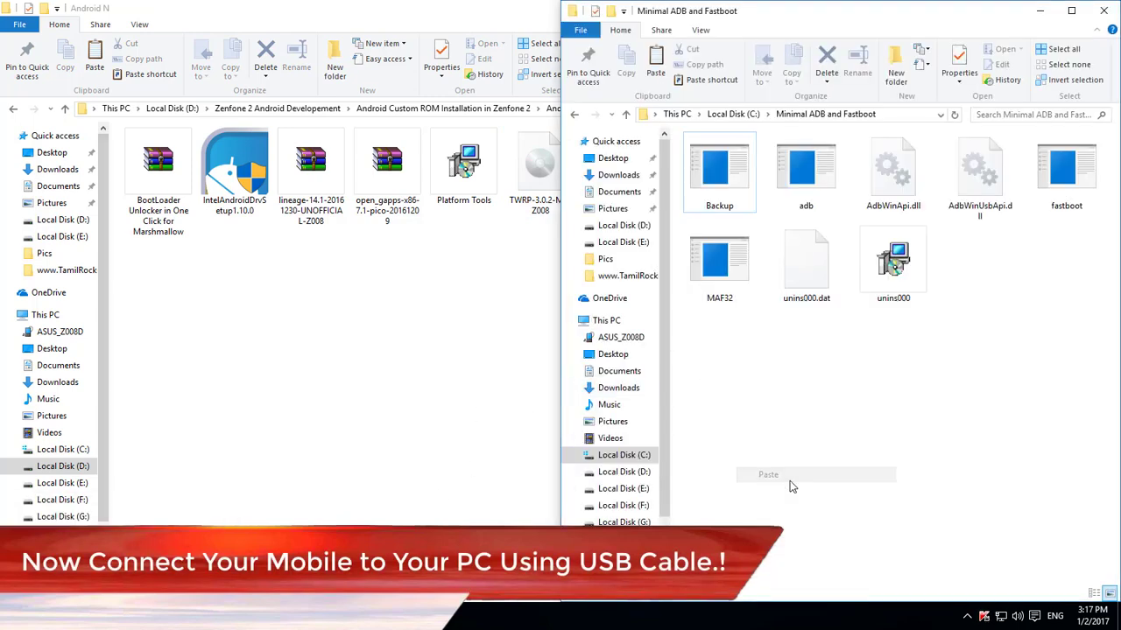
click(832, 366)
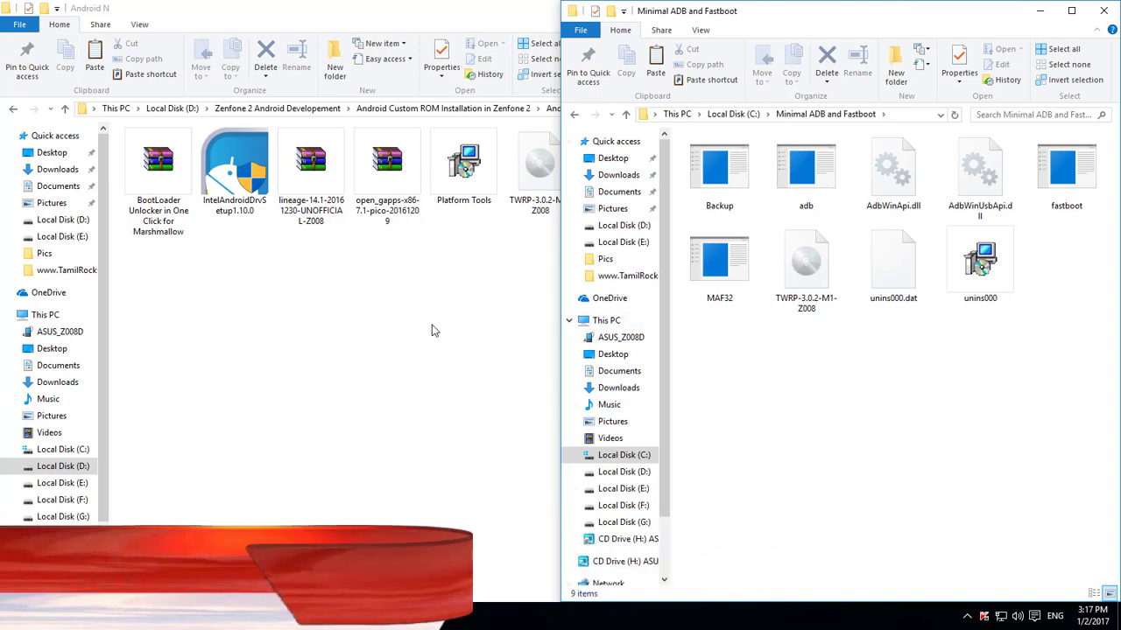
Extract the BootLoader Unlocker in One Click for Marshmallow archive into a folder of the same name
click(433, 328)
click(162, 233)
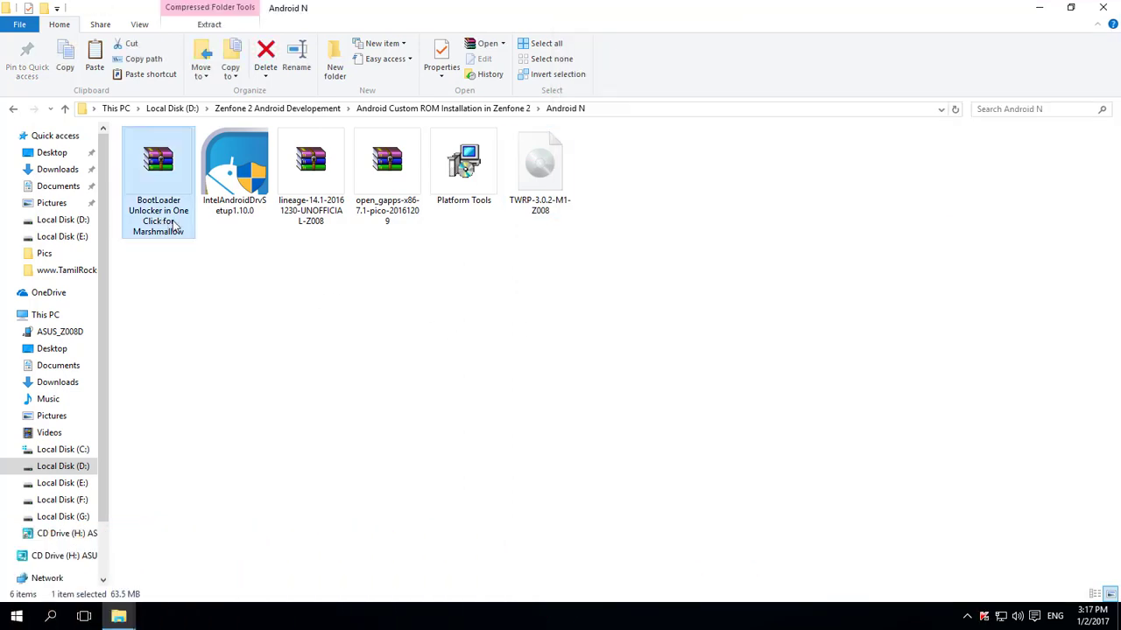
right_click(184, 164)
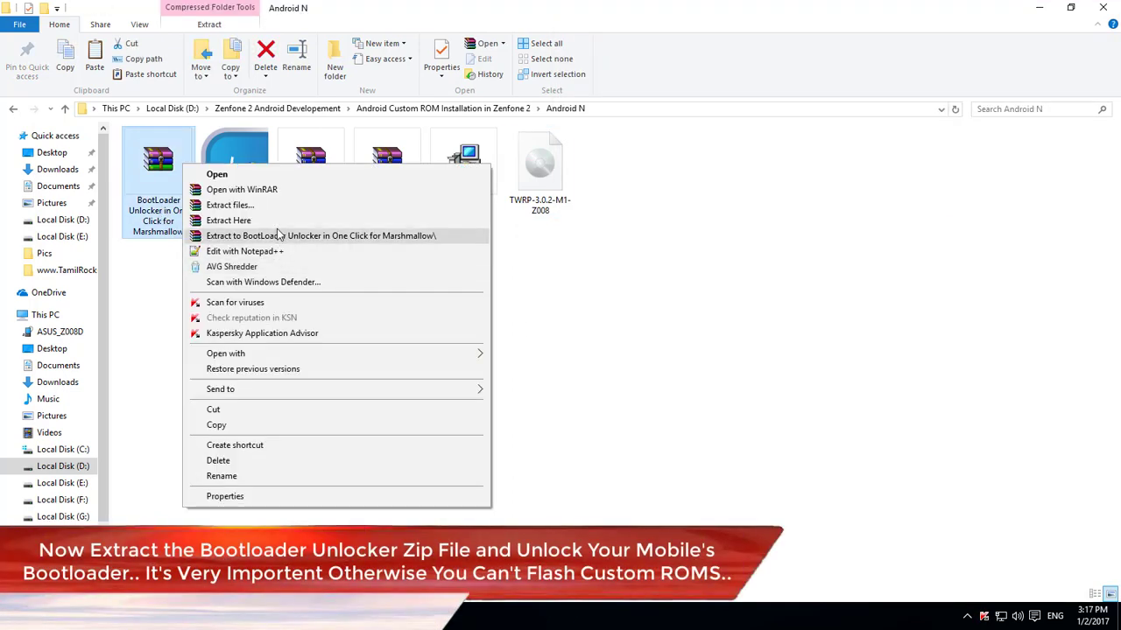
click(295, 241)
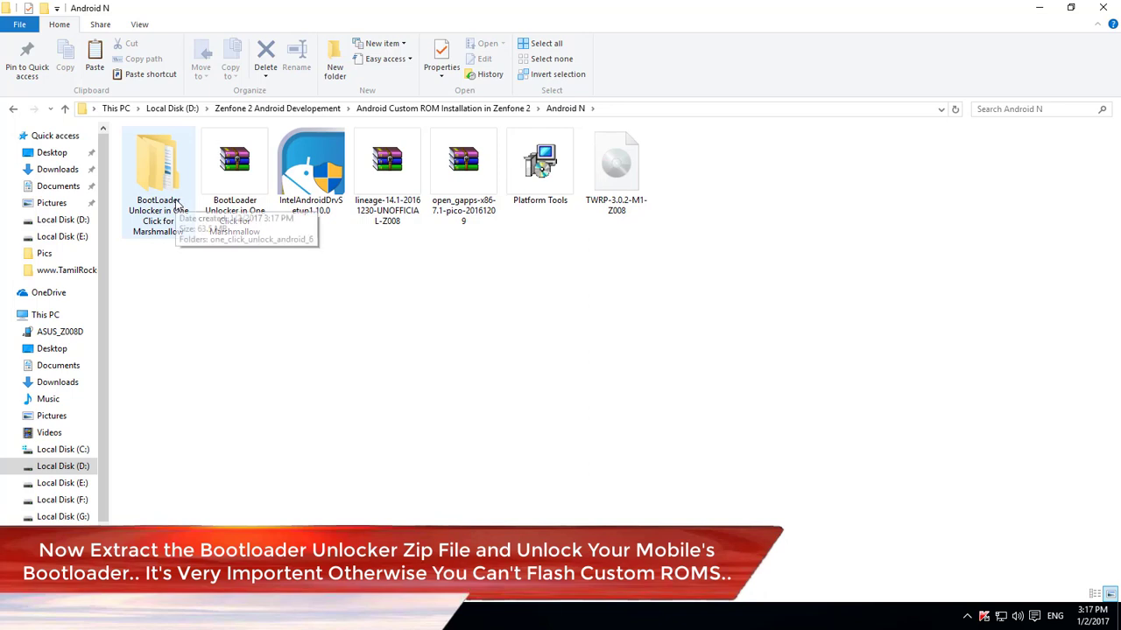
In the extracted one_click_unlock_android_6 folder, extract the unlock_for_zf2_550ml_6.0_20160703 archive into its own folder
double_click(176, 205)
click(263, 158)
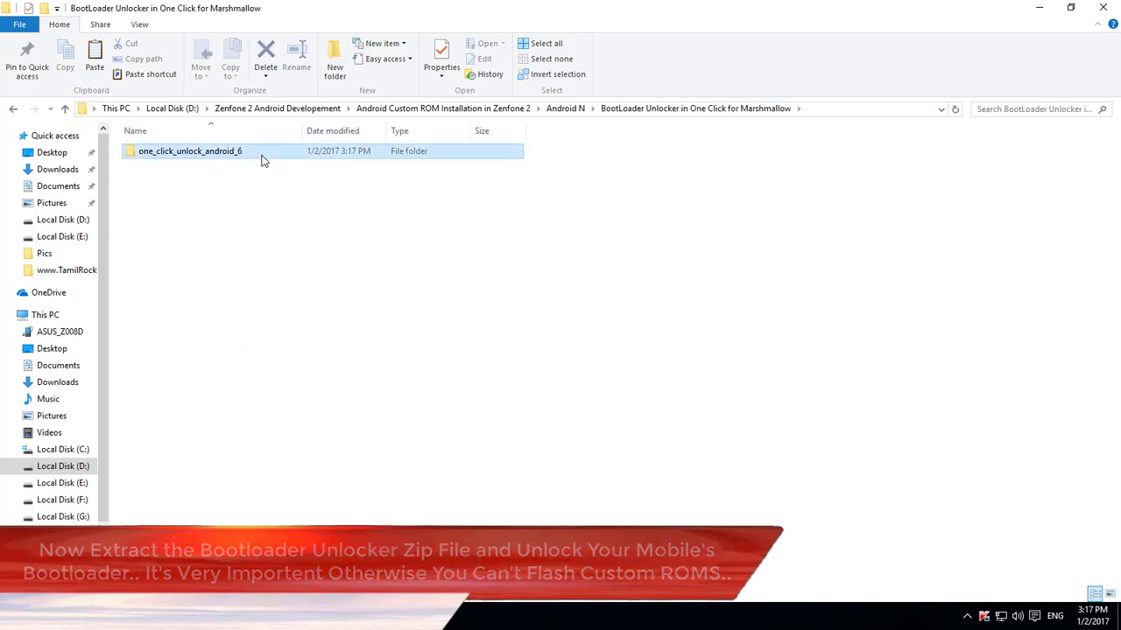
double_click(262, 158)
click(235, 154)
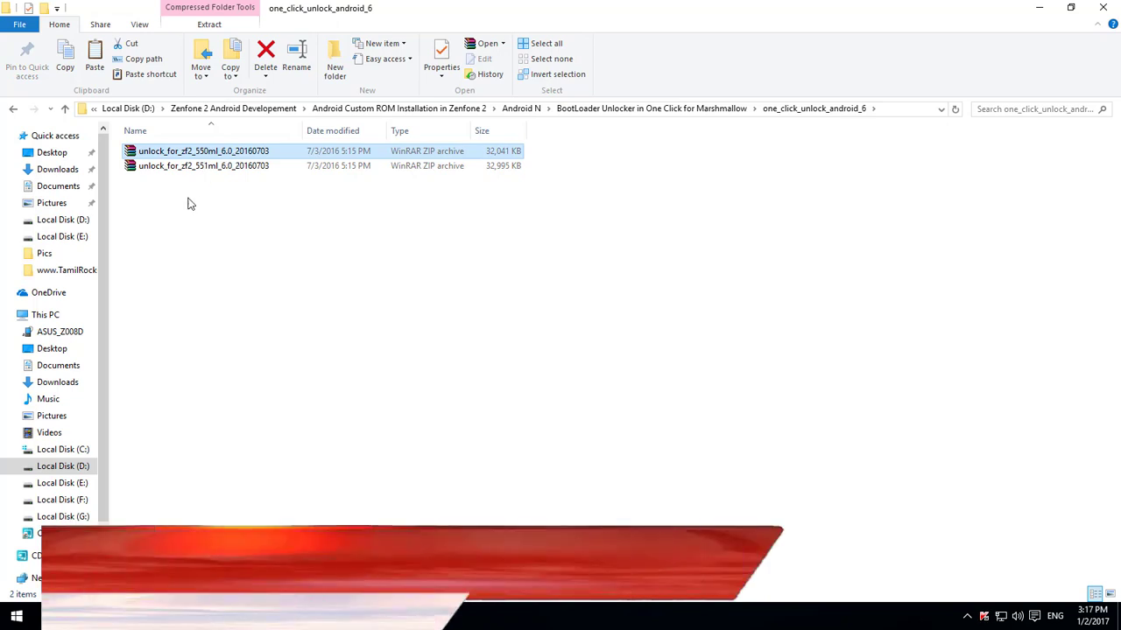
right_click(233, 156)
click(345, 228)
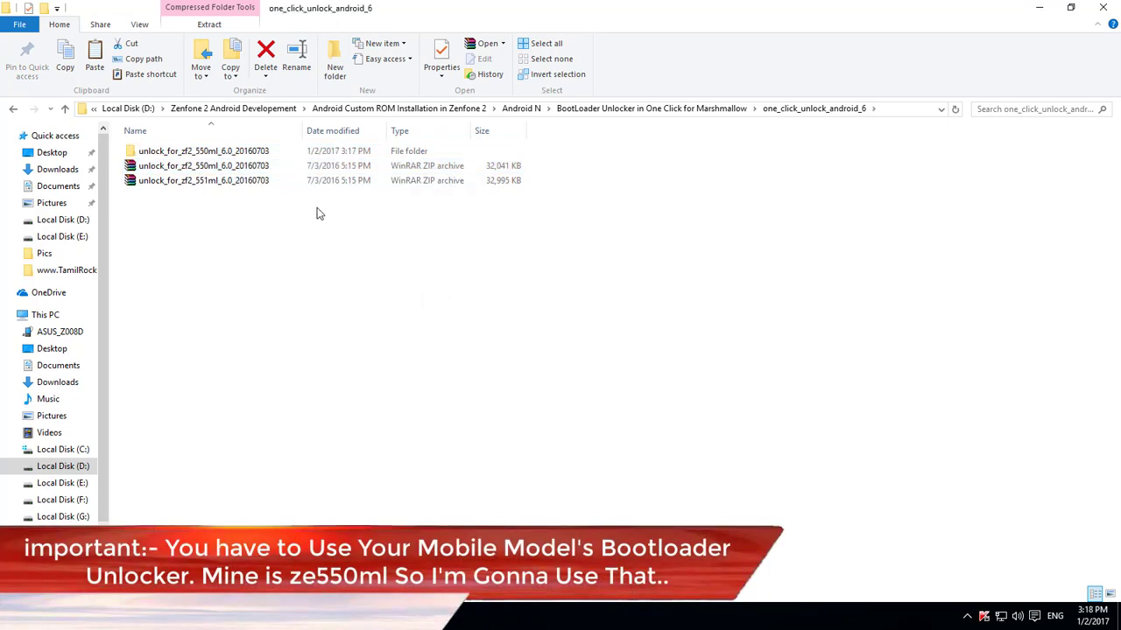
Move the extracted unlock_for_zf2_550ml_6.0_20160703 folder up into the BootLoader Unlocker in One Click for Marshmallow folder
click(277, 153)
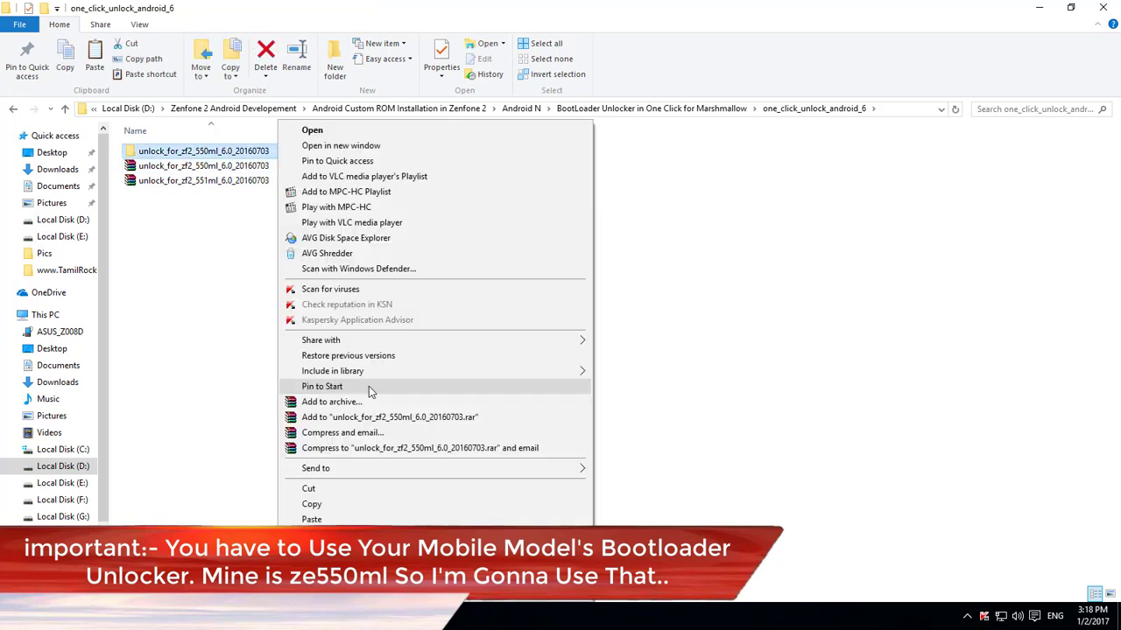
right_click(277, 153)
click(360, 490)
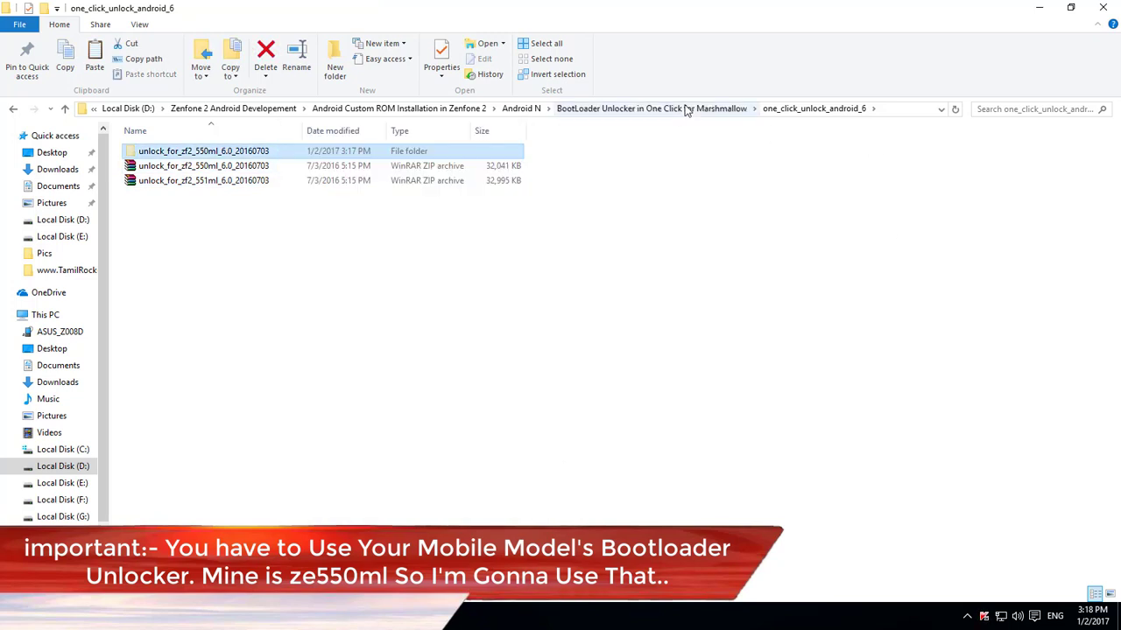
click(680, 109)
click(578, 109)
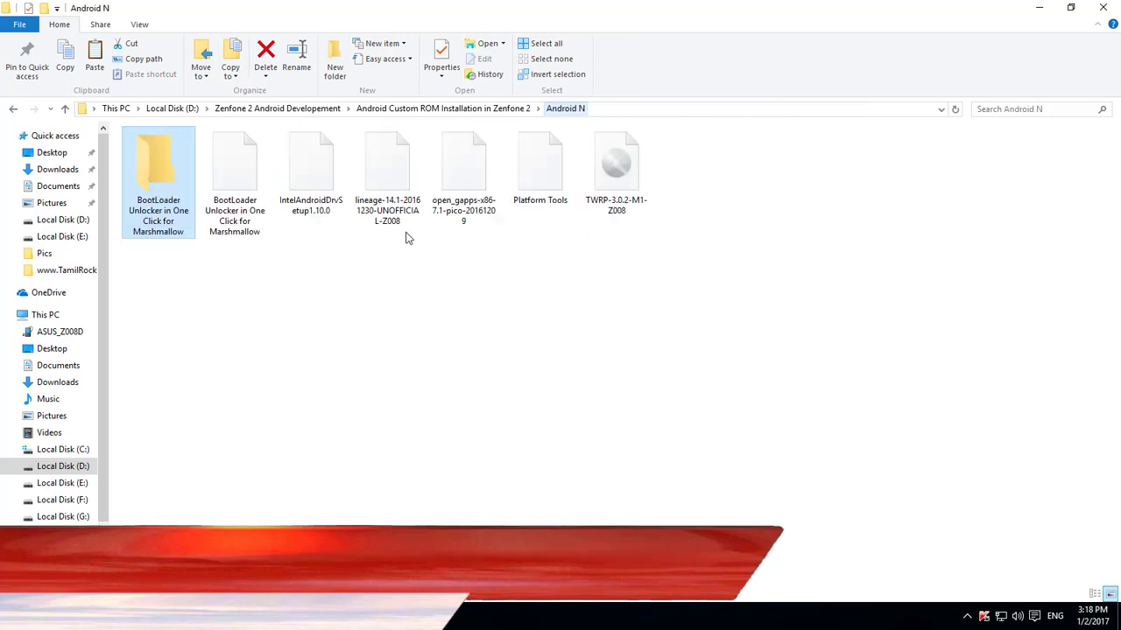
double_click(175, 209)
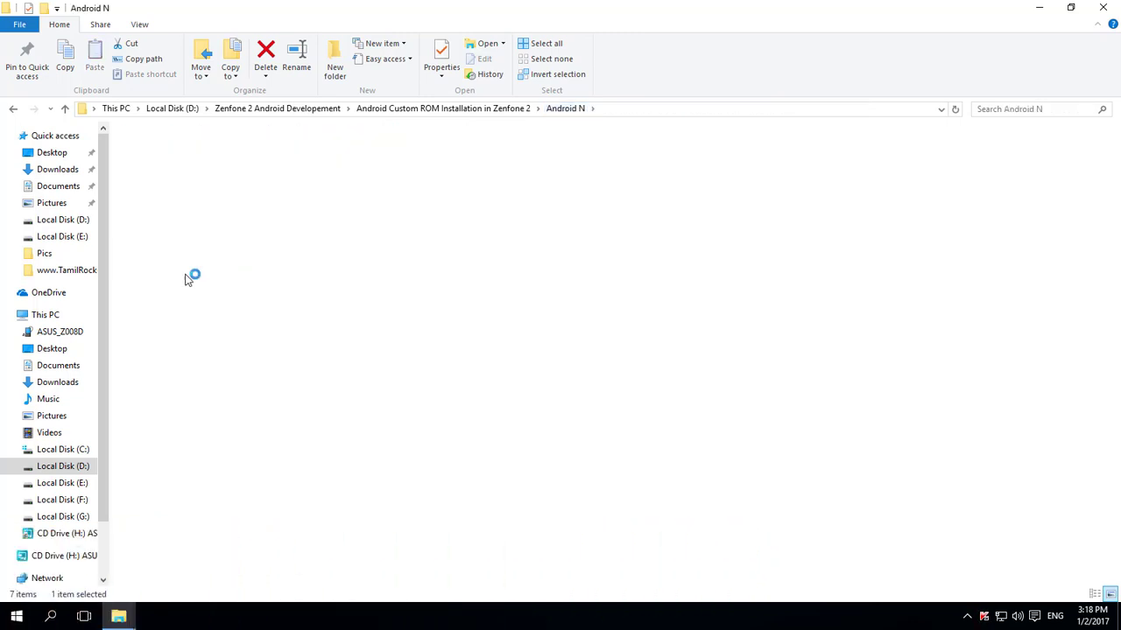
right_click(310, 284)
click(460, 380)
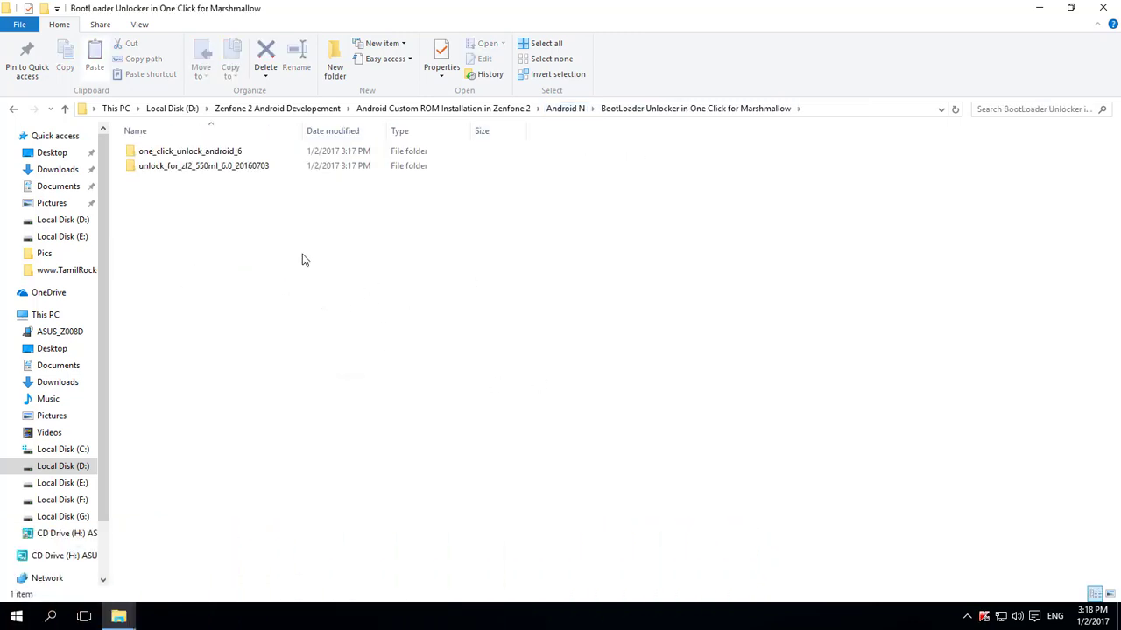
Run the unlock batch file from the unlock_for_zf2_550ml_6.0 folder and dismiss its console once the script completes
double_click(259, 165)
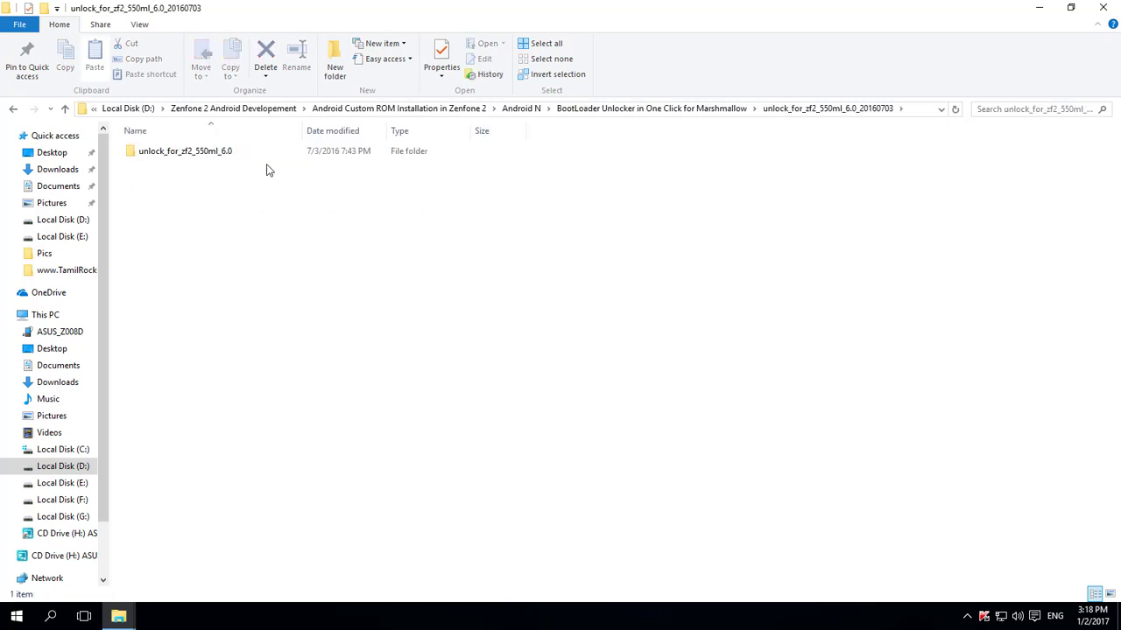
double_click(250, 150)
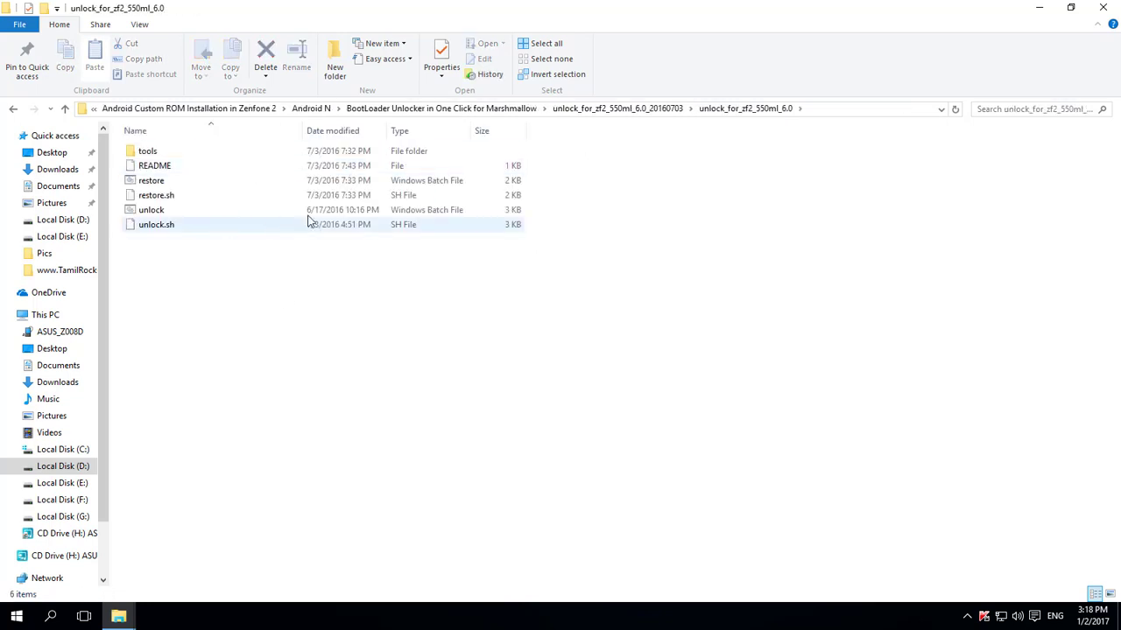
click(364, 212)
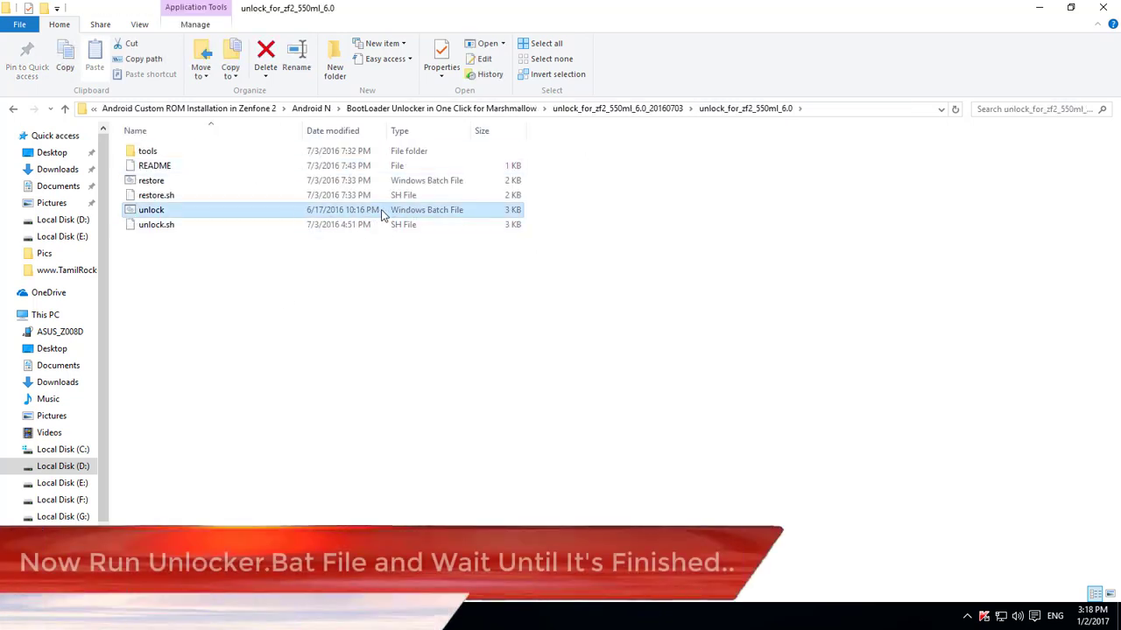
double_click(375, 214)
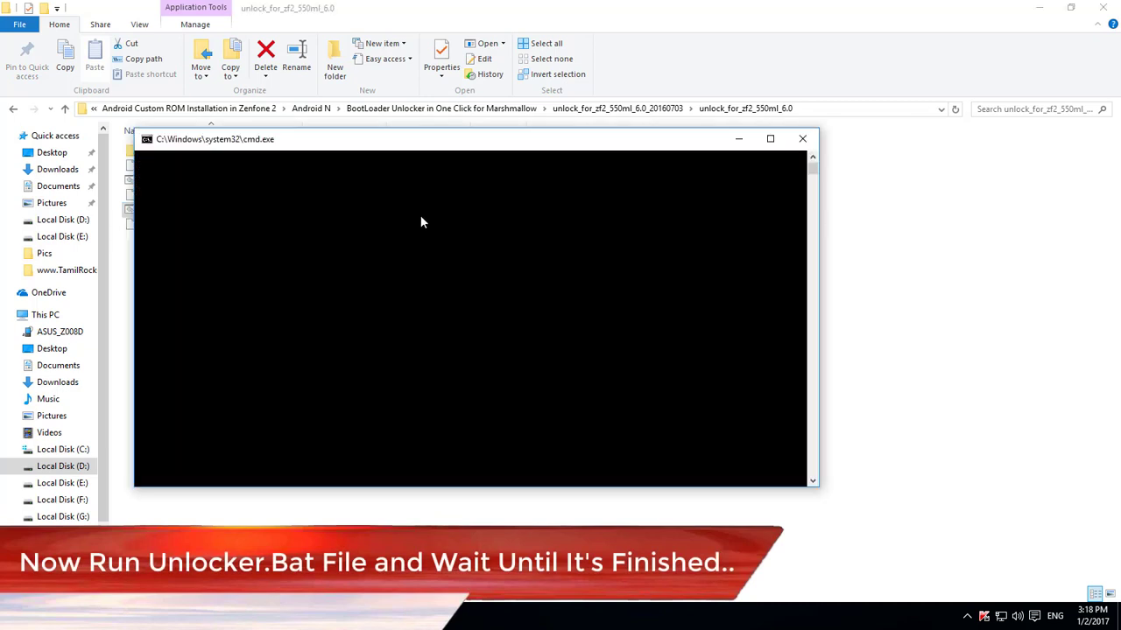
drag(403, 146, 565, 203)
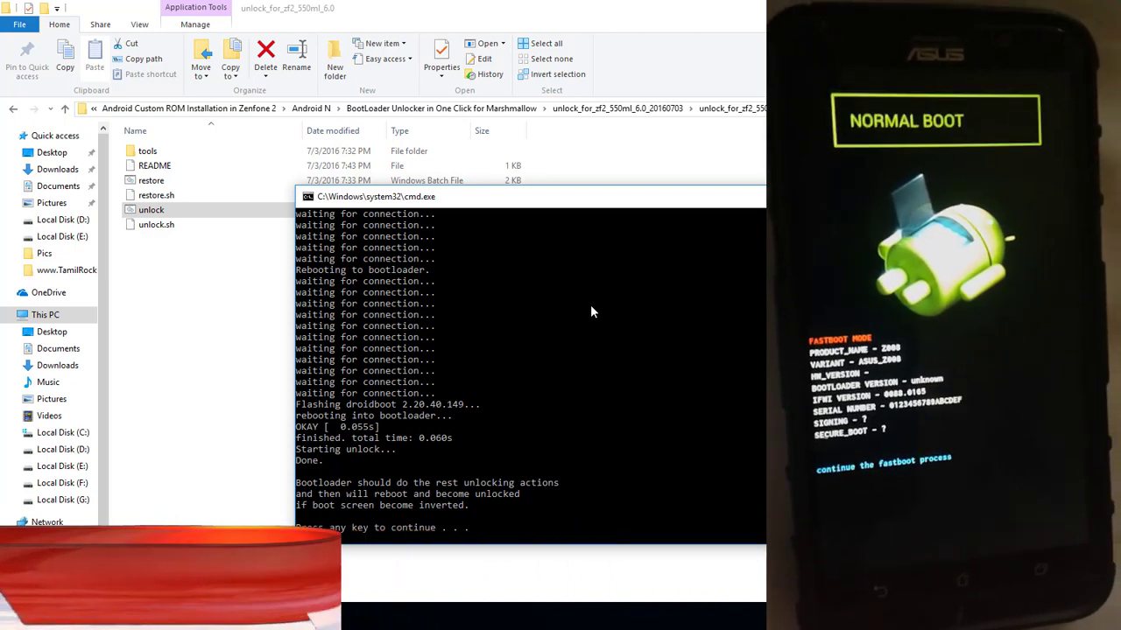
key(Return)
Run the restore batch file from the same folder and reposition its console window
click(501, 182)
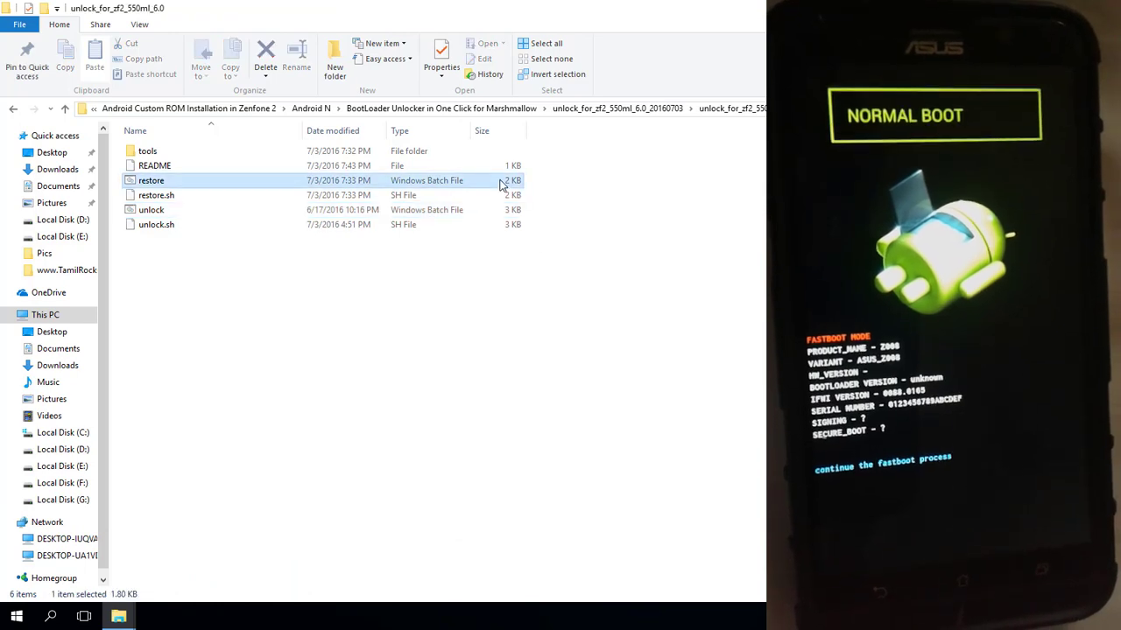
right_click(448, 186)
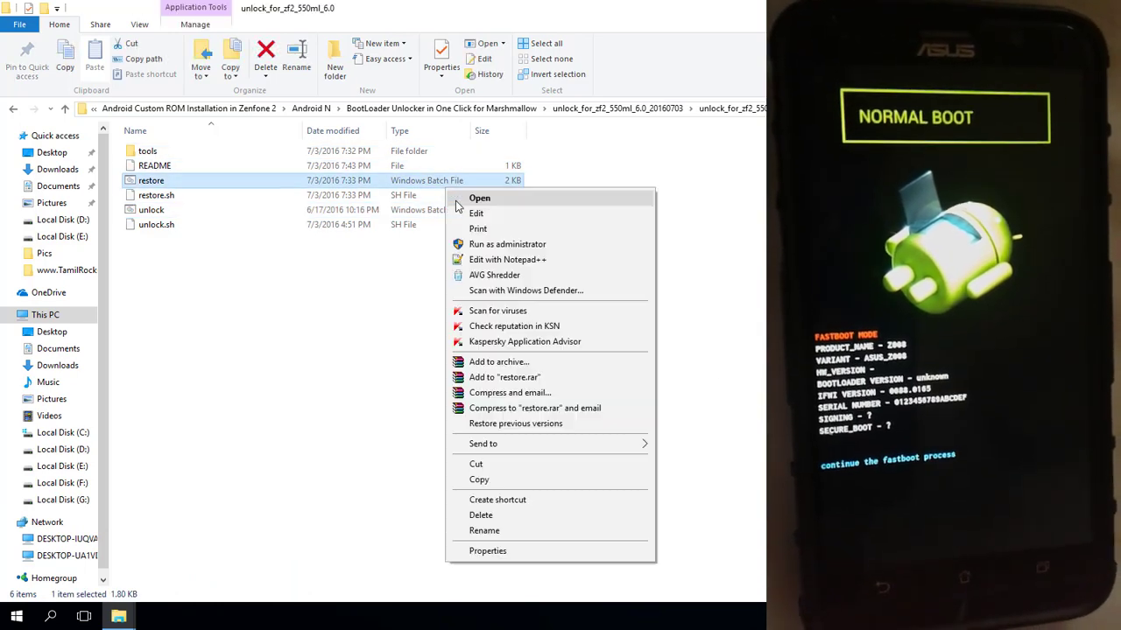
click(456, 203)
drag(441, 58, 490, 129)
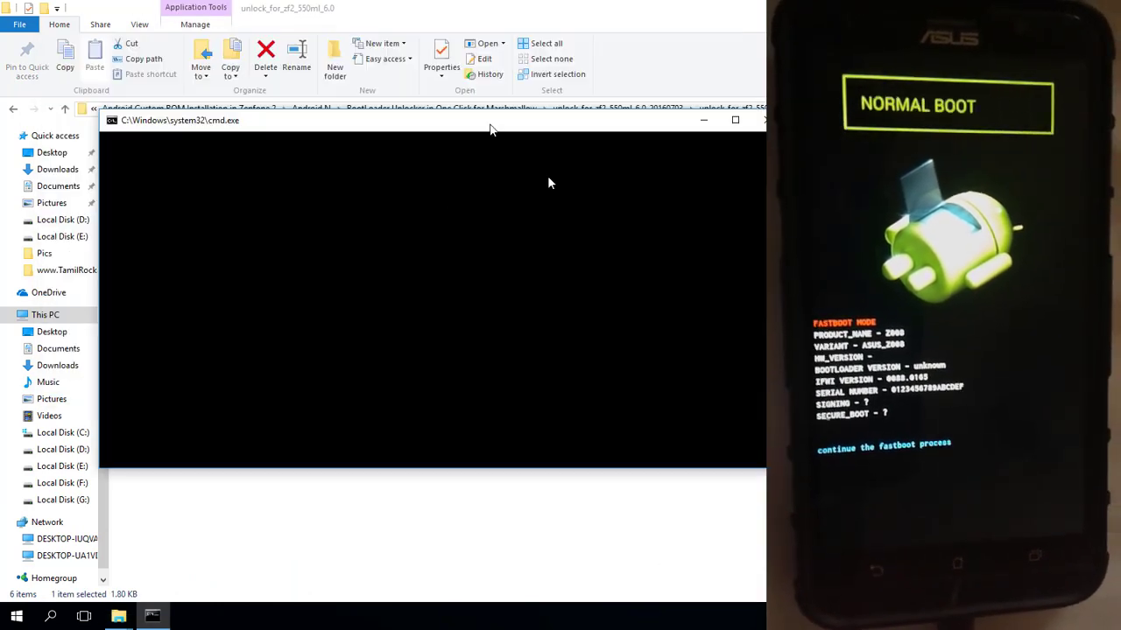
drag(547, 182, 662, 221)
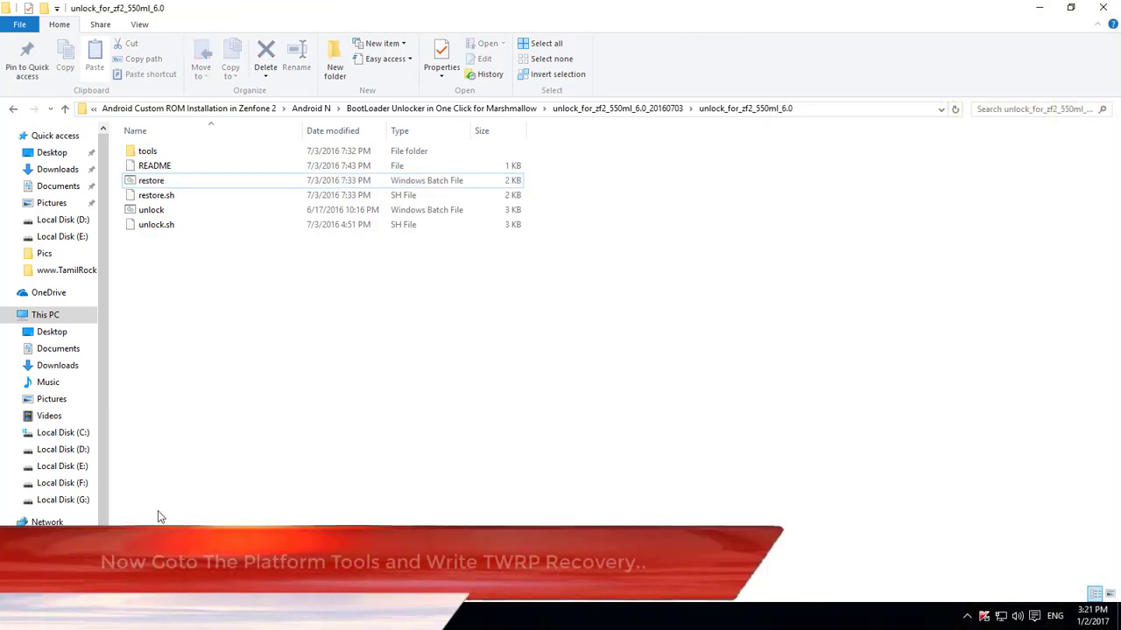
Switch to the Minimal ADB and Fastboot folder, maximize its window and open a command window there
click(118, 616)
click(197, 510)
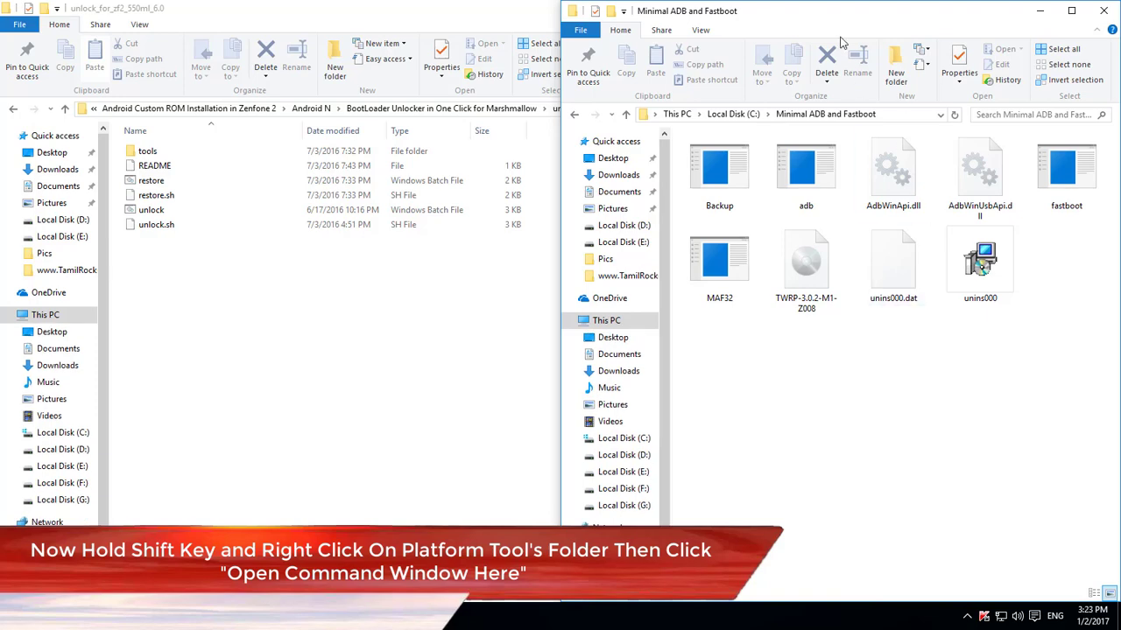
key(super+Up)
shift+right_click(621, 350)
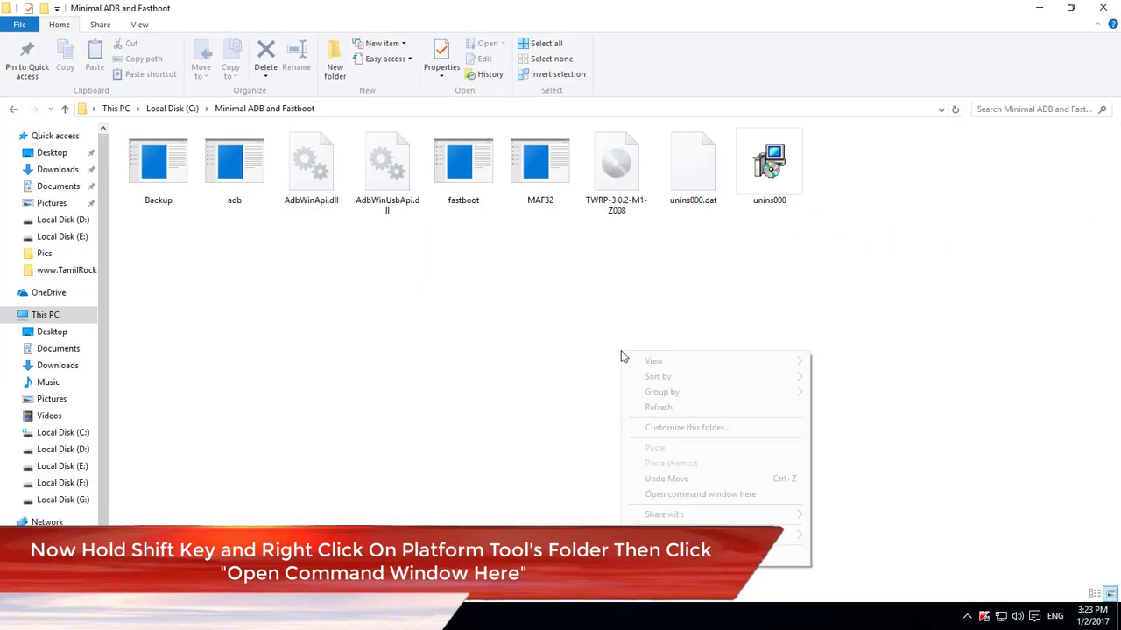
click(741, 493)
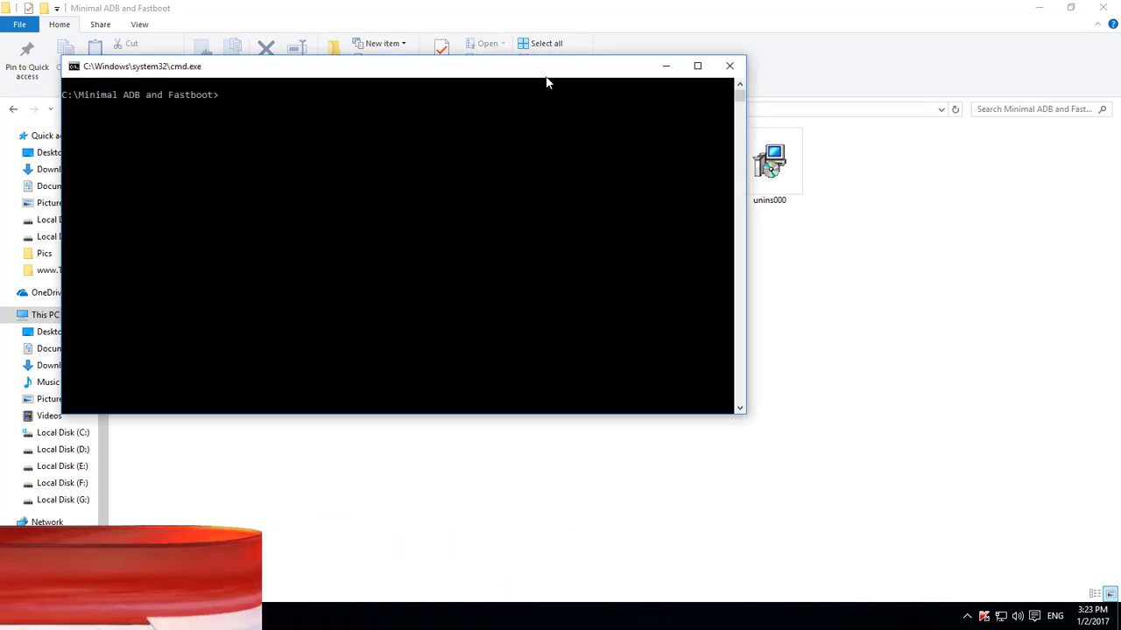
Flash the TWRP image by running "fastboot flash recovery TWRP-3.0.2-M1-Z008.img" in the command window, with the file name copied from the folder
drag(545, 80, 740, 270)
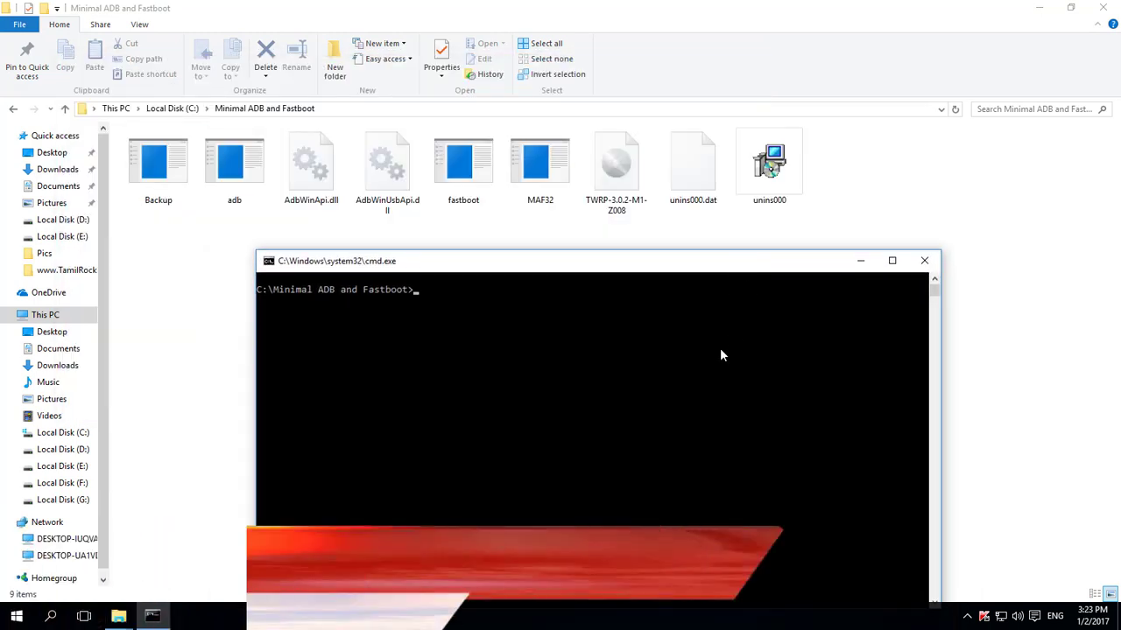
text(fastboot flash recovery)
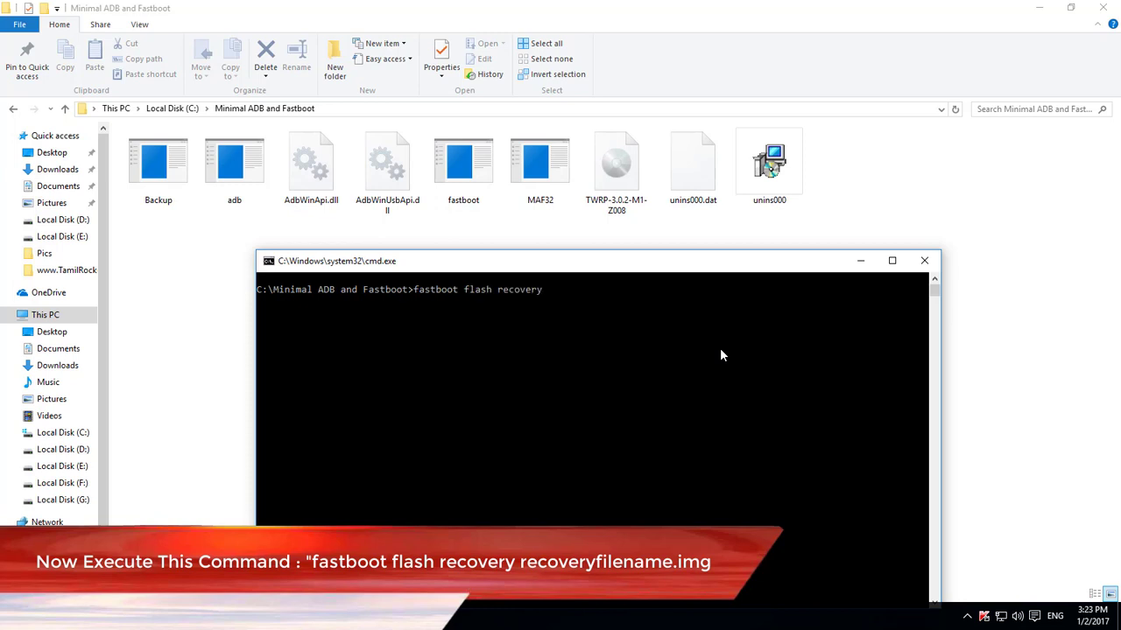
click(616, 212)
click(618, 210)
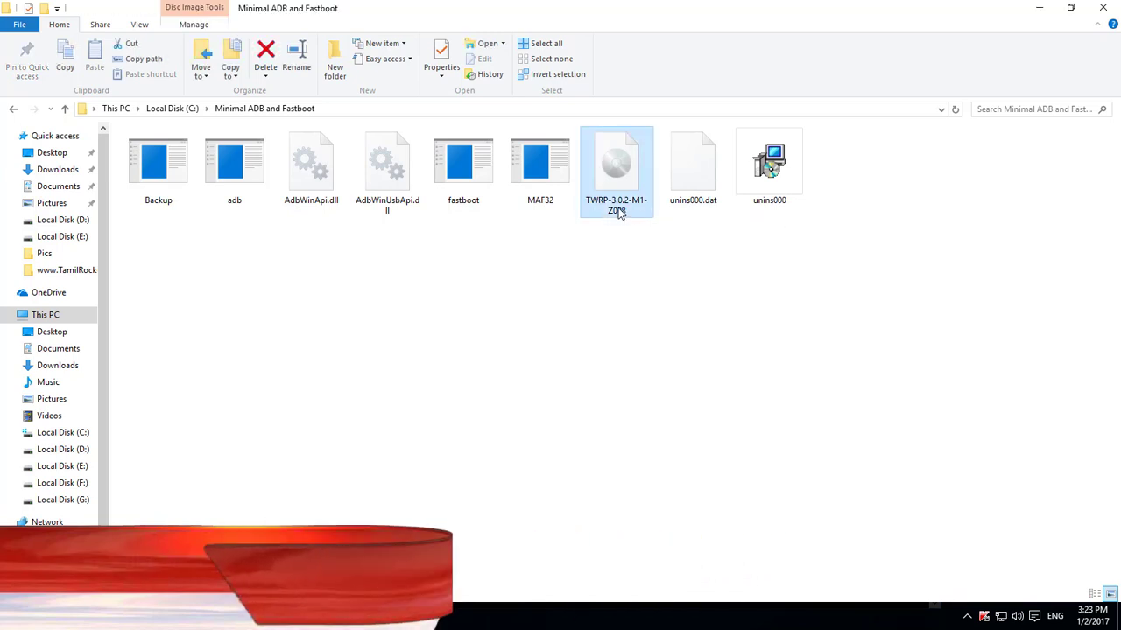
right_click(632, 210)
click(666, 255)
click(481, 331)
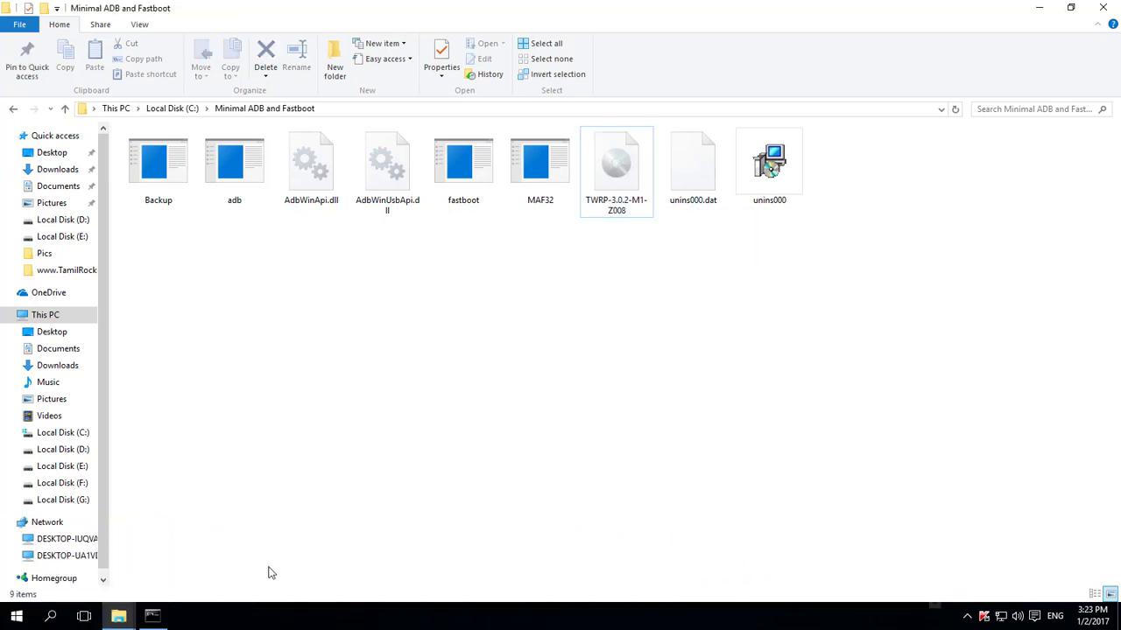
click(153, 618)
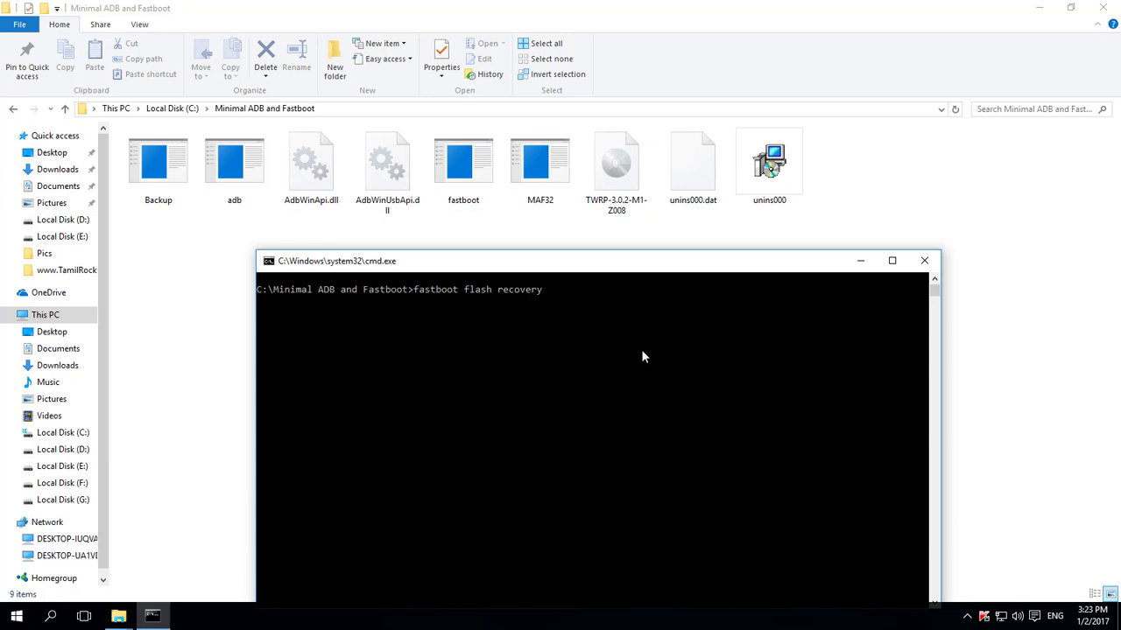
key(ctrl+v)
text(.img)
key(Return)
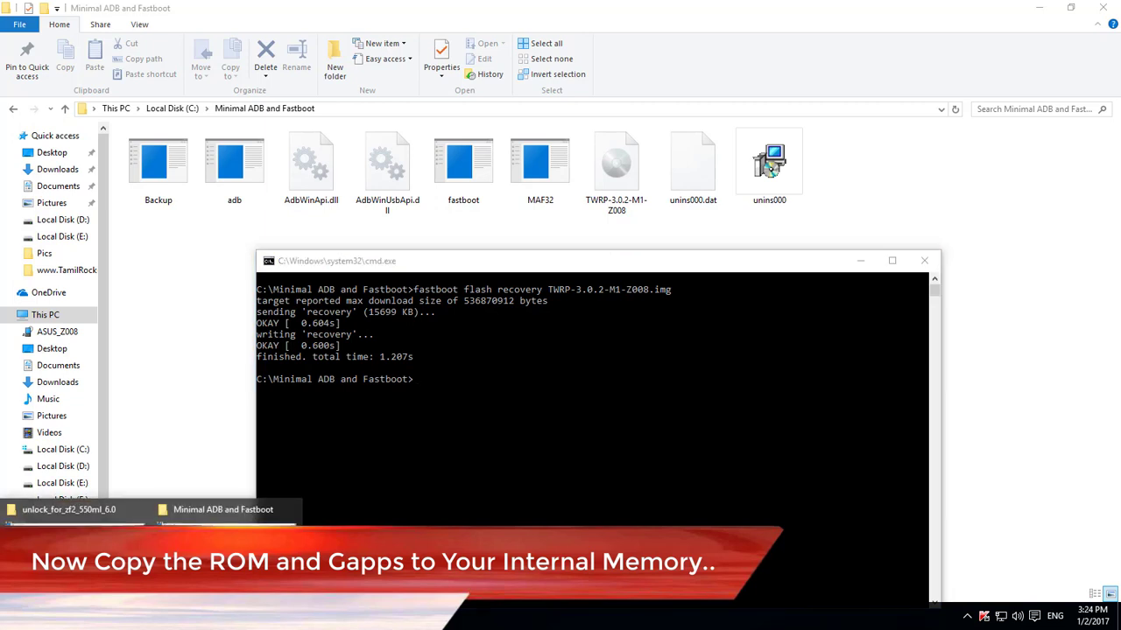
Switch to the unlock_for_zf2_550ml_6.0 folder window and navigate up to the Android N folder in Android Custom ROM Installation in Zenfone 2
mouse_move(70, 512)
mouse_move(224, 512)
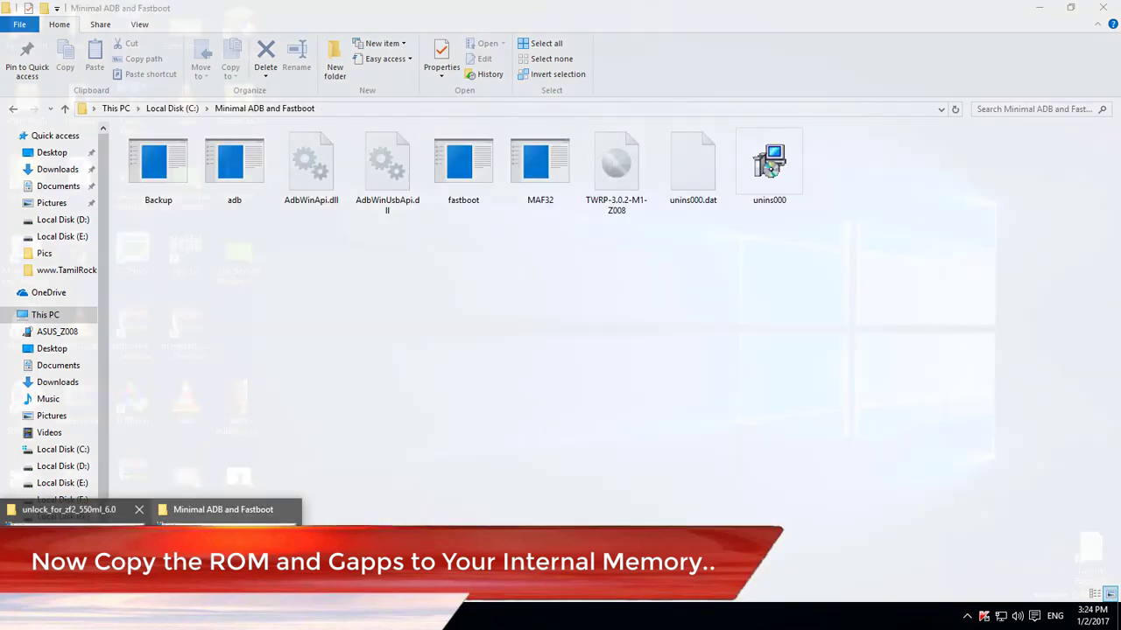
click(70, 510)
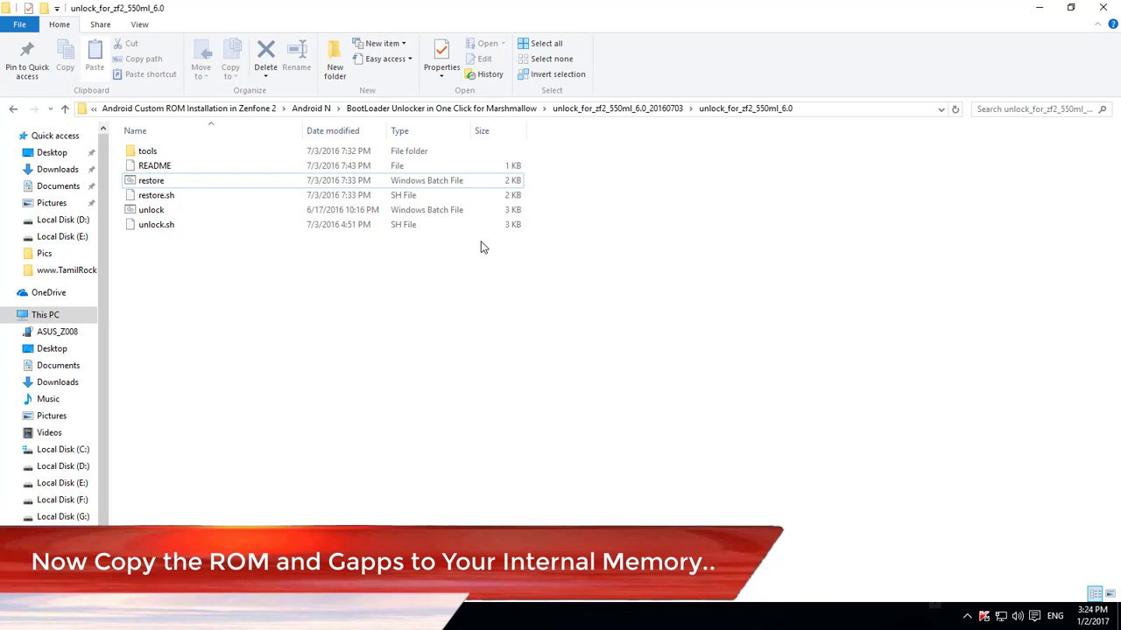
click(429, 112)
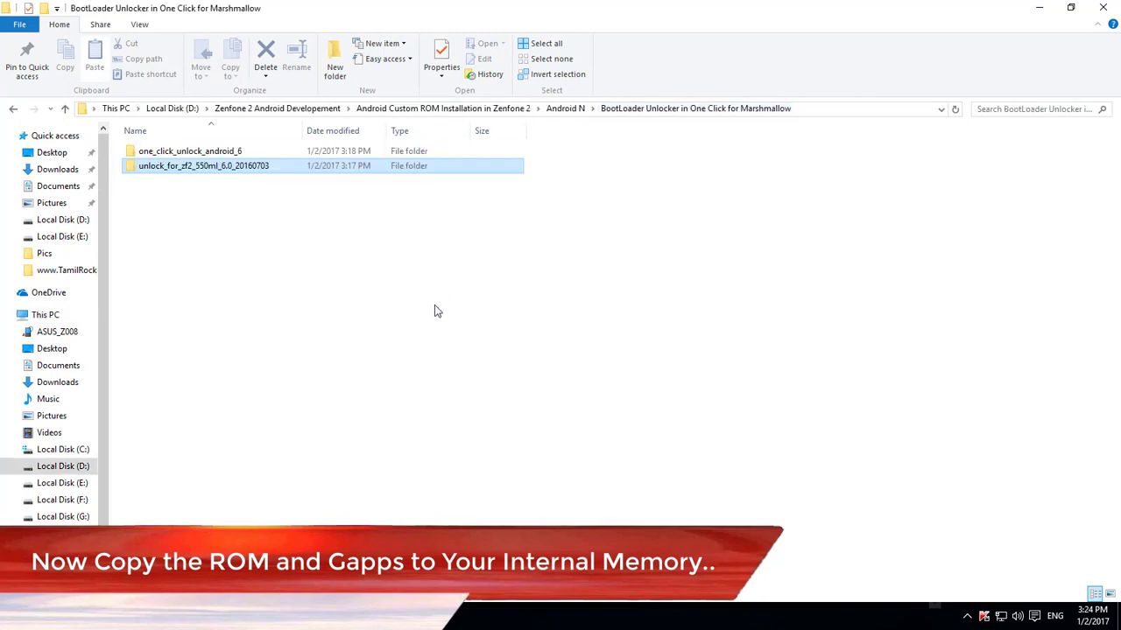
click(464, 110)
double_click(260, 171)
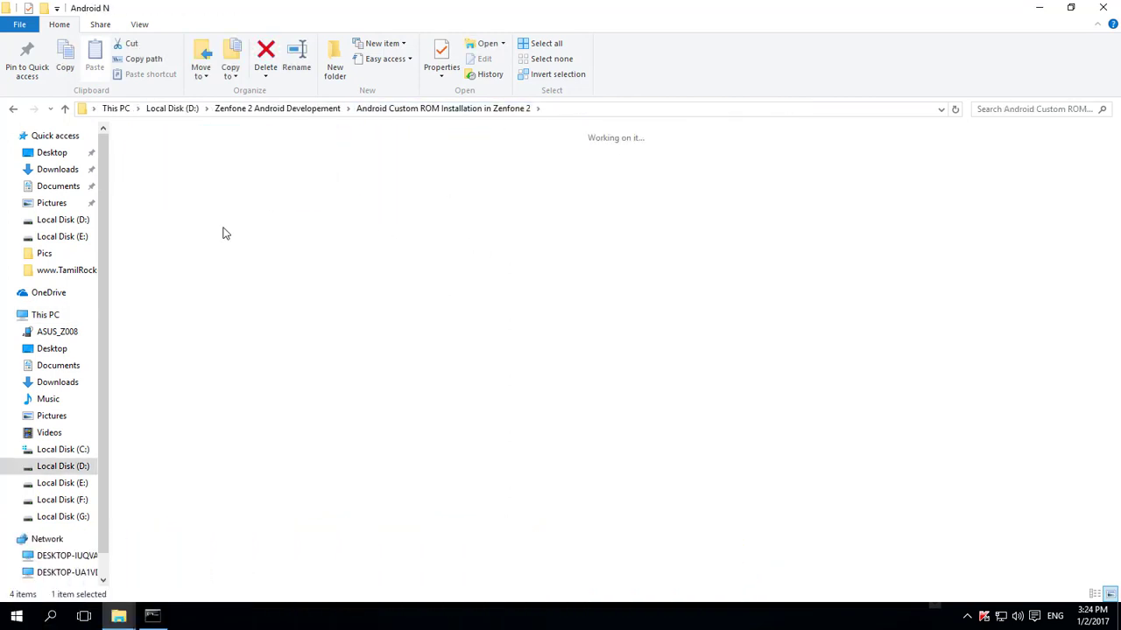
Copy the lineage-14.1-20161230-UNOFFICIAL-Z008 and open_gapps-x86-7.1-pico-20161209 archives together from the Android N folder
click(398, 213)
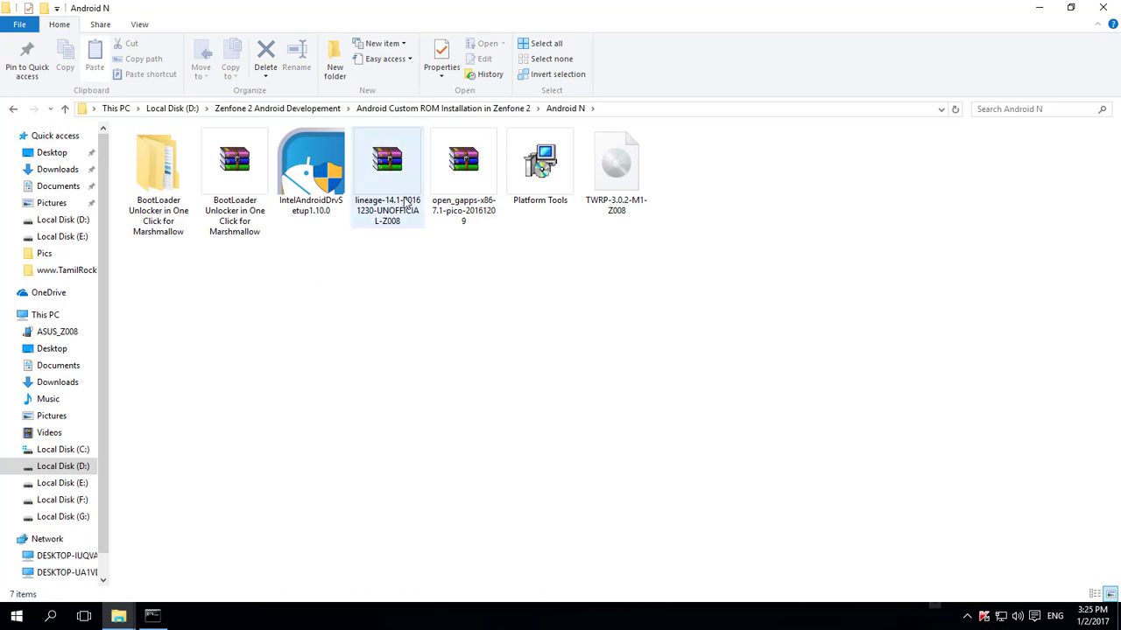
click(486, 221)
right_click(488, 201)
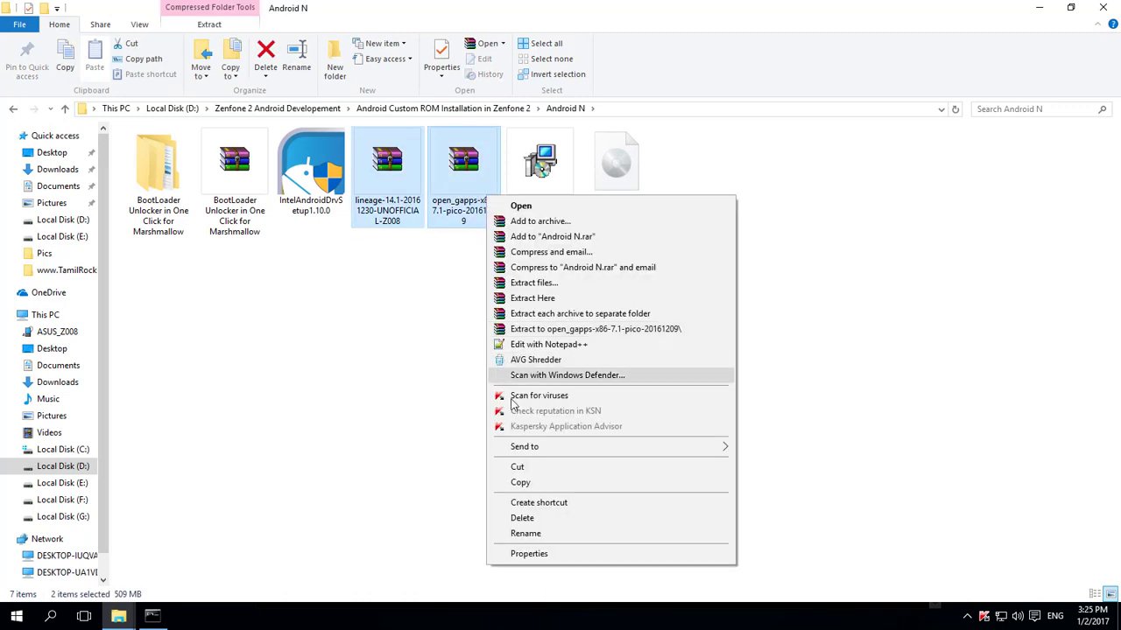
click(539, 483)
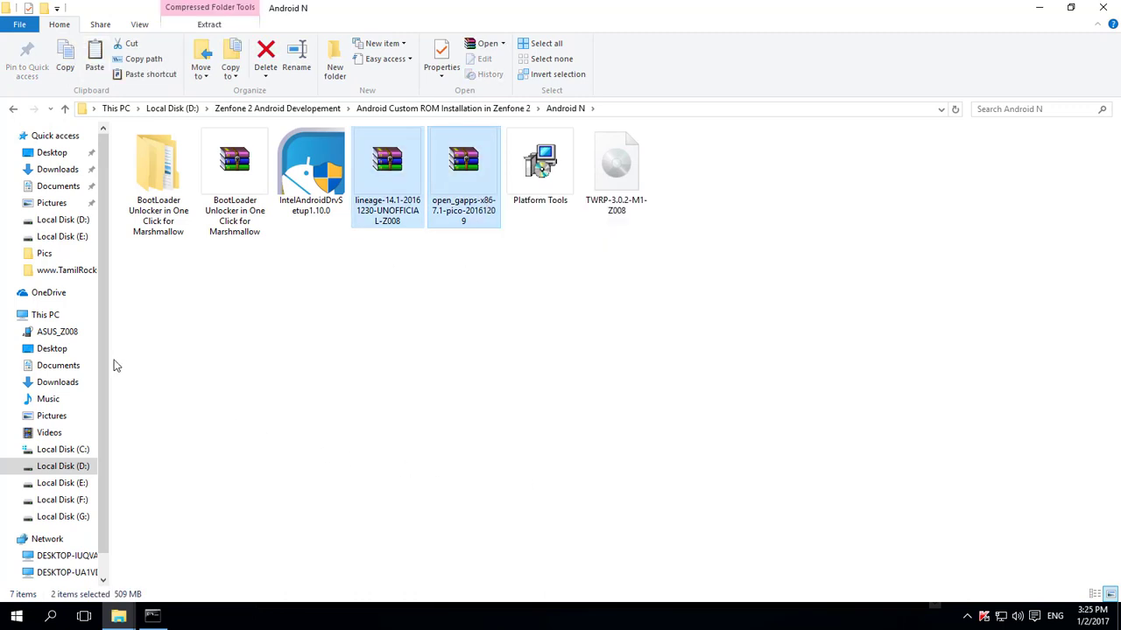
Paste the copied ROM and GApps archives into the Internal Storage of the ASUS_Z008 phone
click(84, 332)
double_click(233, 160)
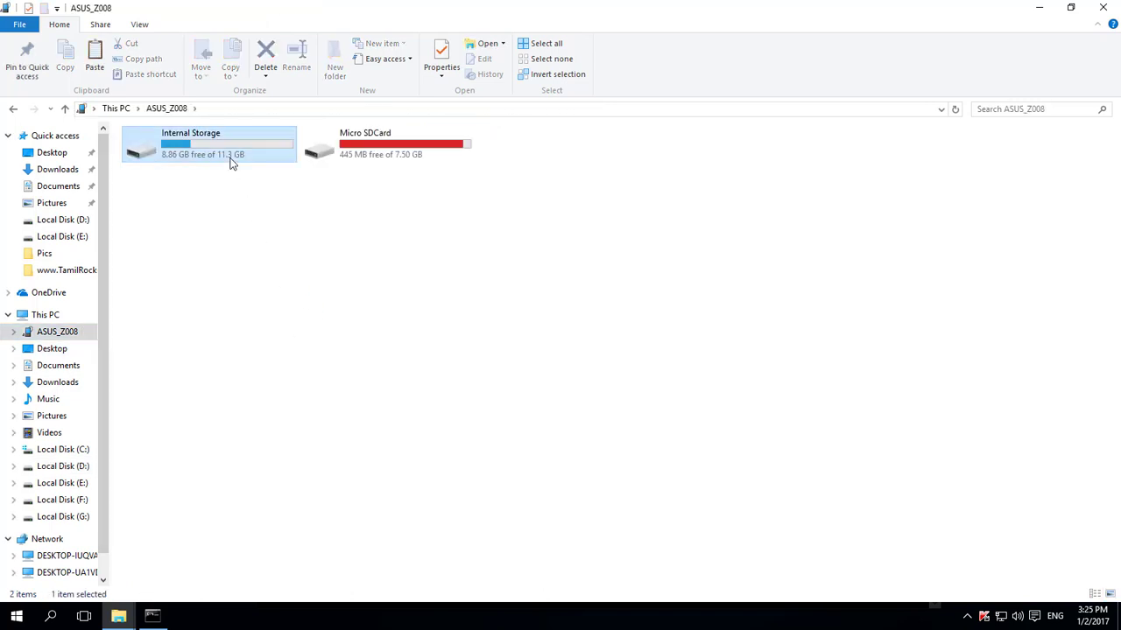
right_click(593, 341)
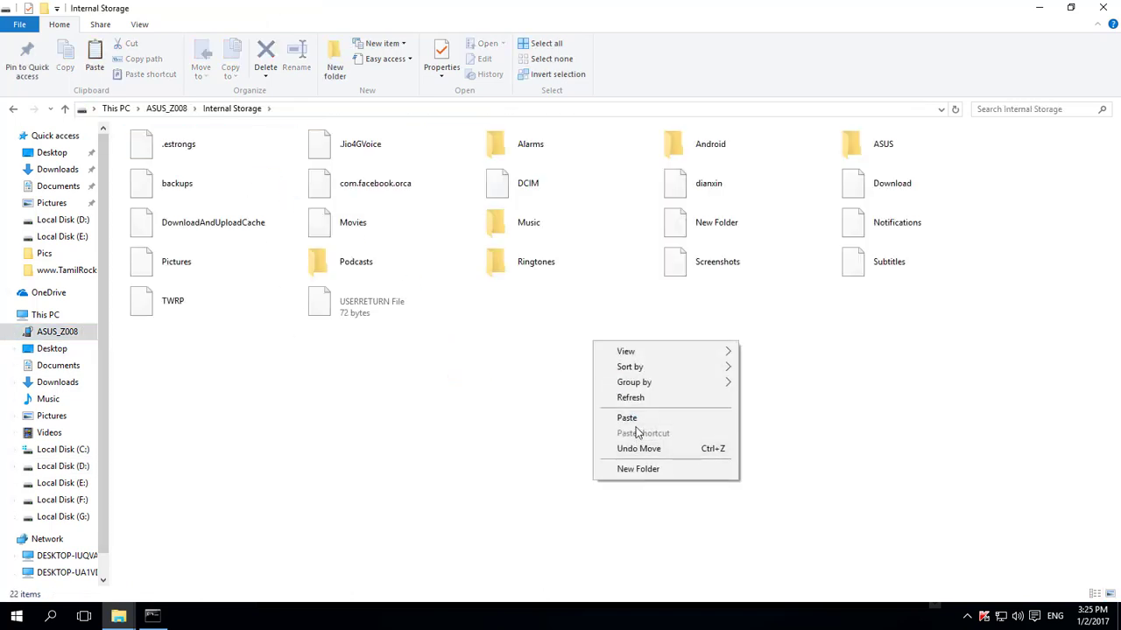
click(627, 418)
key(ctrl+v)
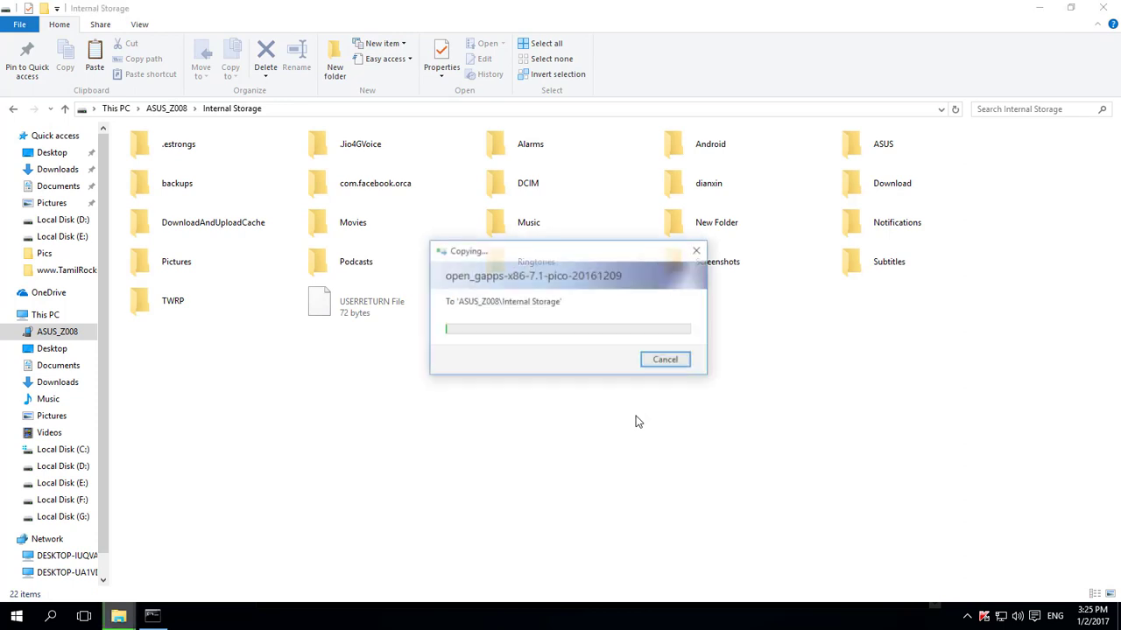